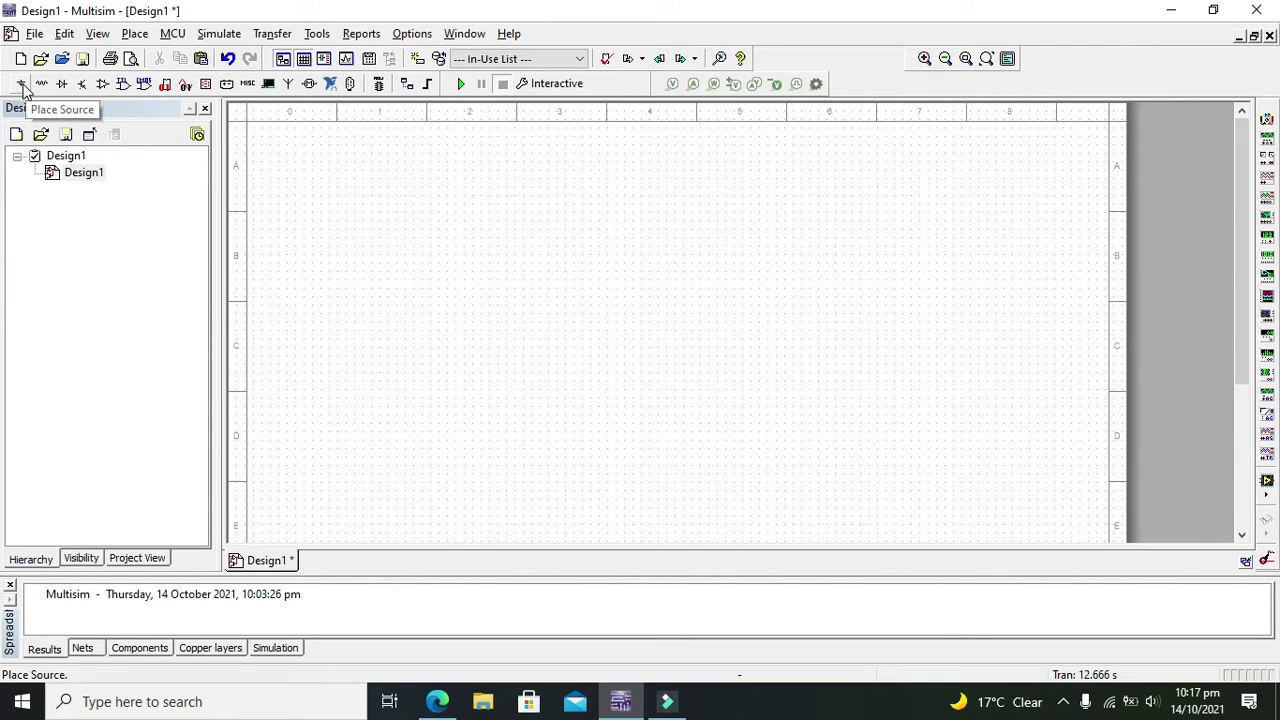
# - Place a GROUND symbol from the POWER_SOURCES family onto the sheet
pyautogui.click(22, 86)
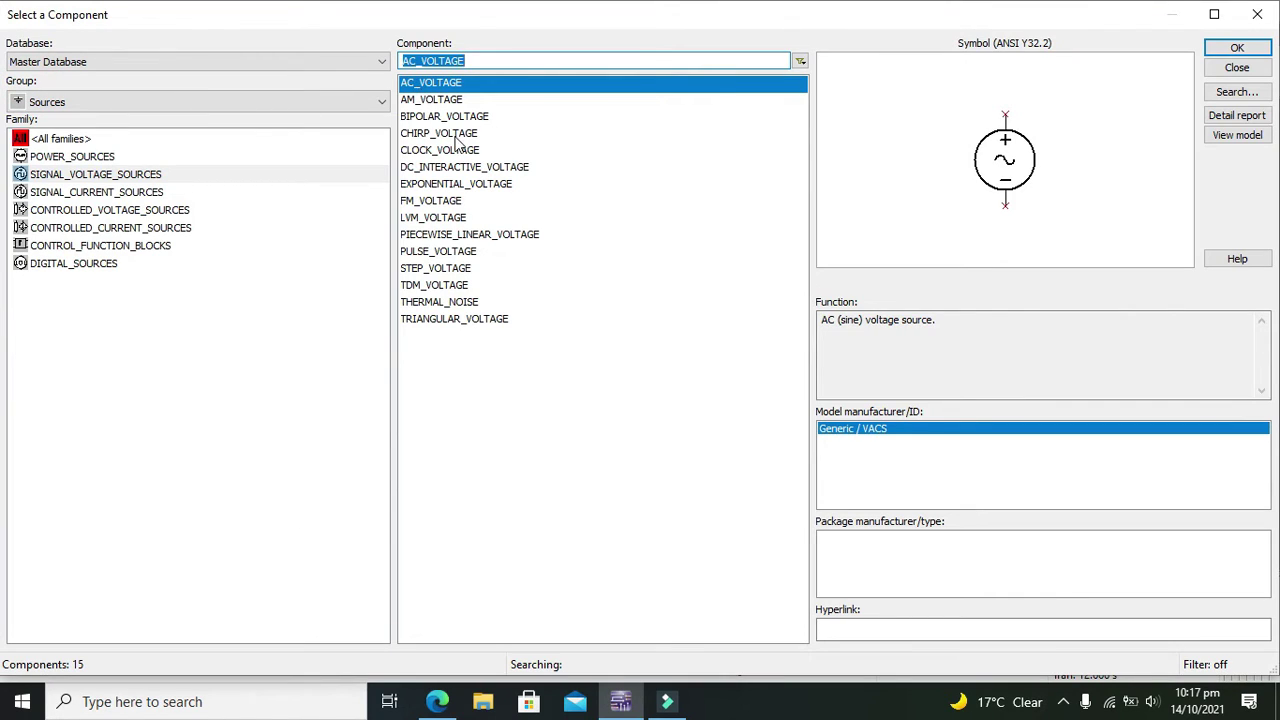
pyautogui.click(164, 102)
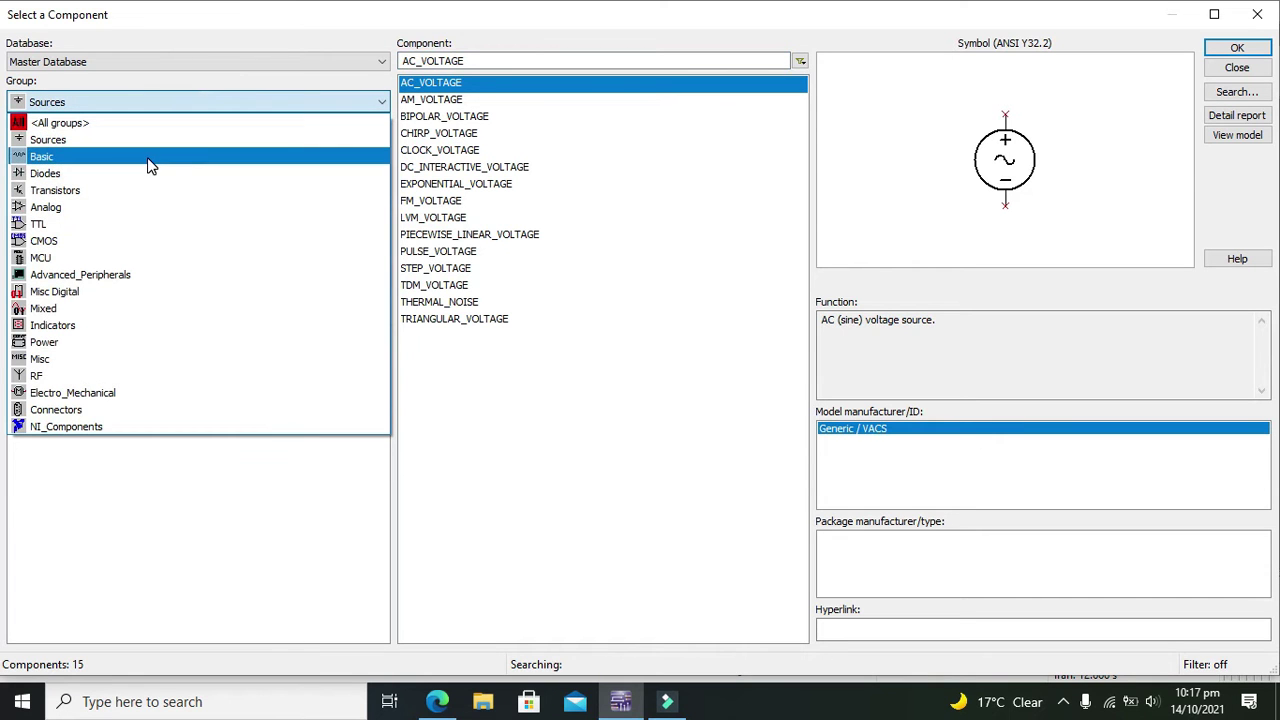
pyautogui.click(143, 139)
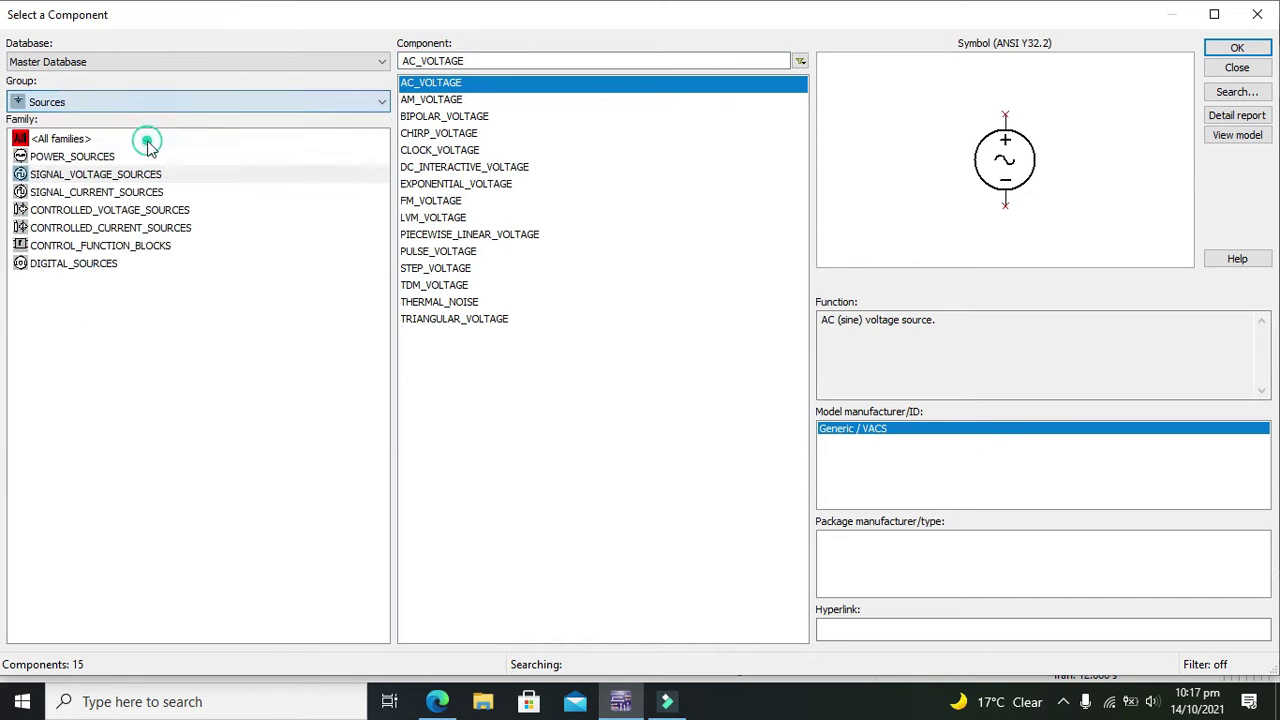
pyautogui.doubleClick(470, 61)
pyautogui.press('BackSpace')
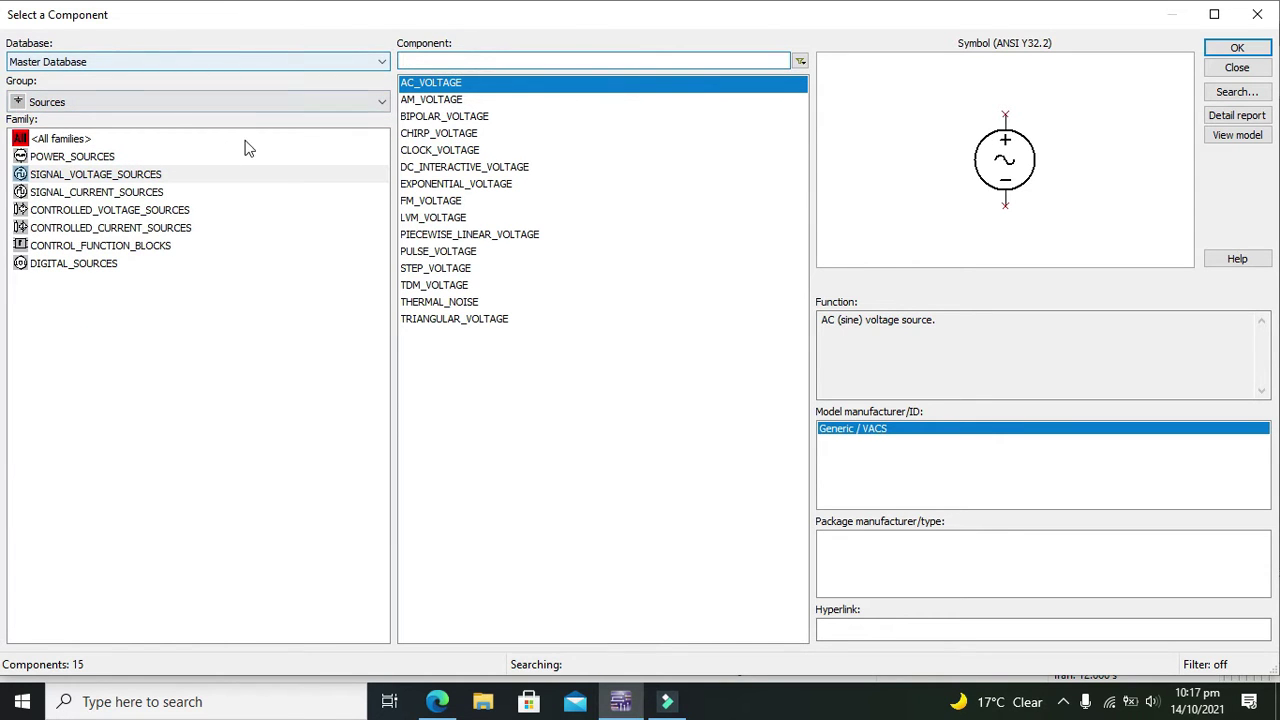
pyautogui.click(197, 157)
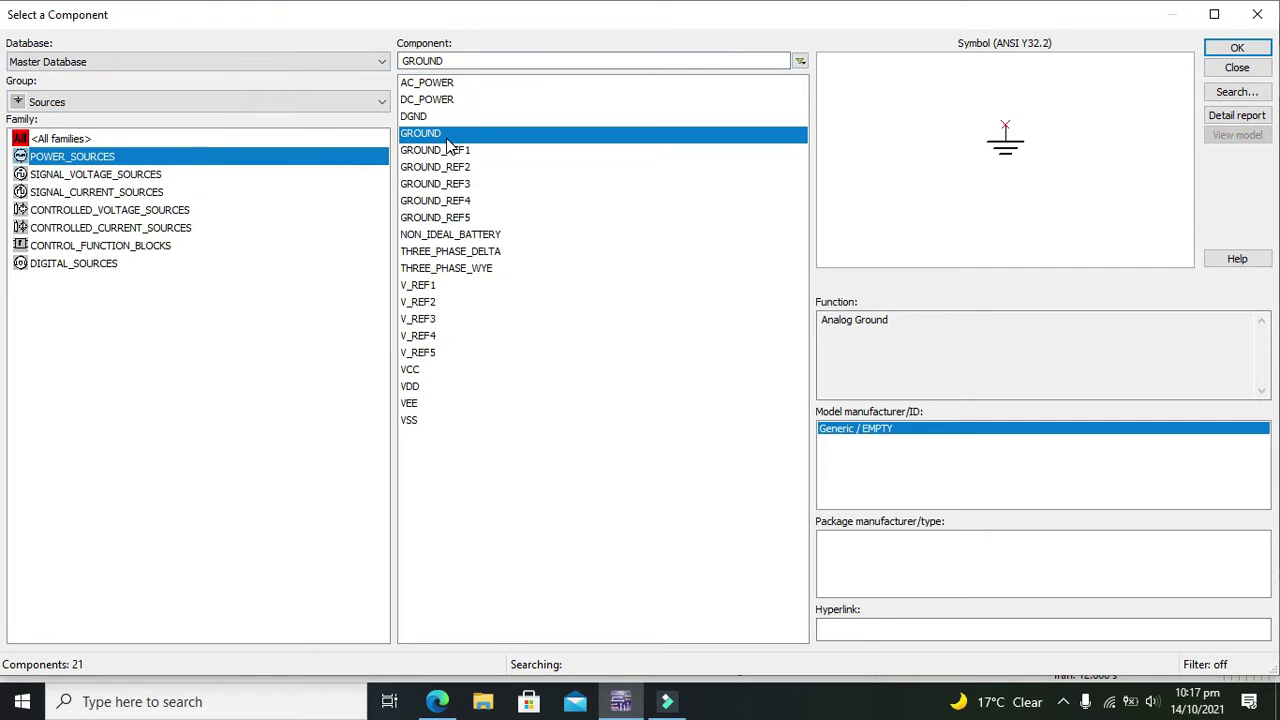
pyautogui.click(1237, 48)
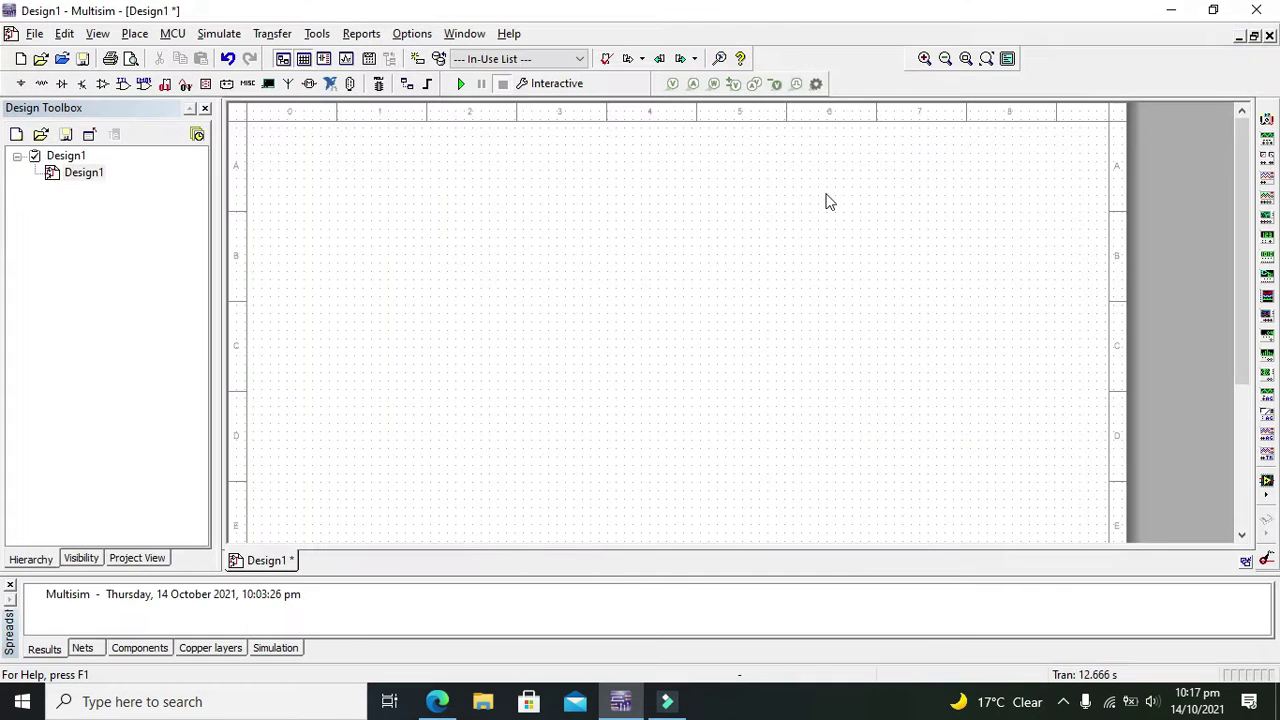
pyautogui.click(410, 406)
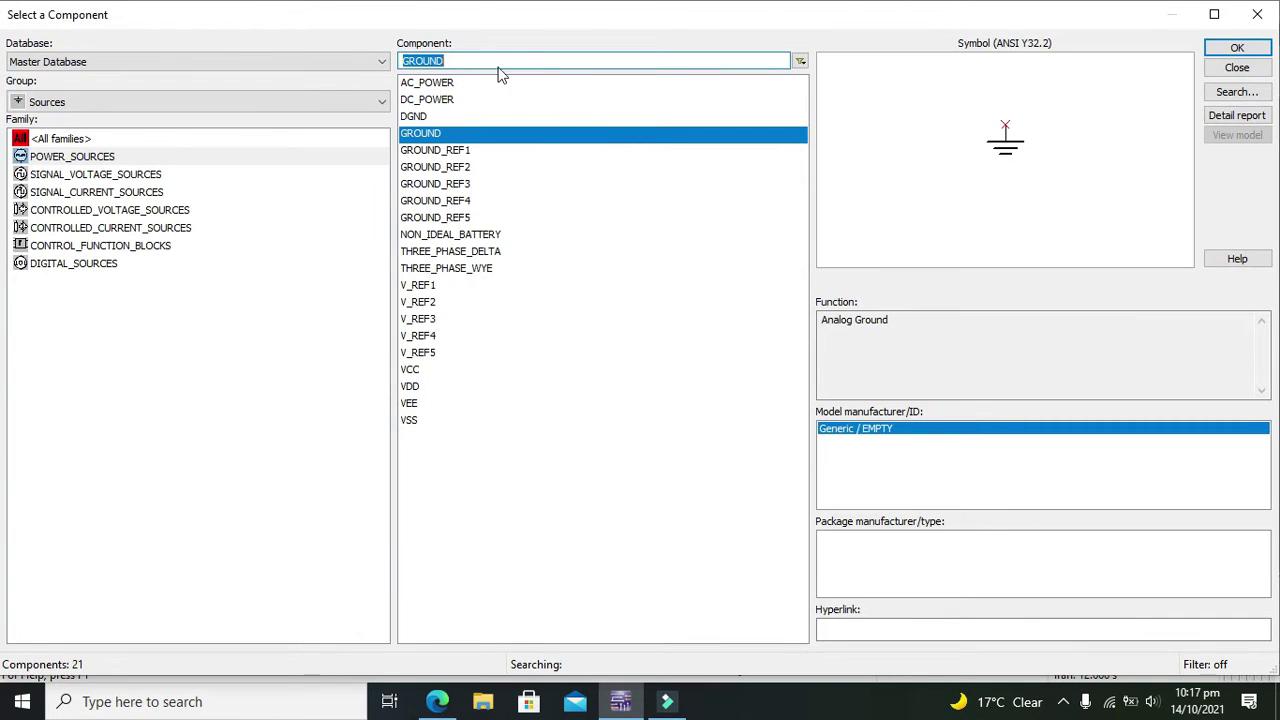
# - Place the 5.0V VCC supply and the 5.0V VDD supply below it
pyautogui.click(418, 370)
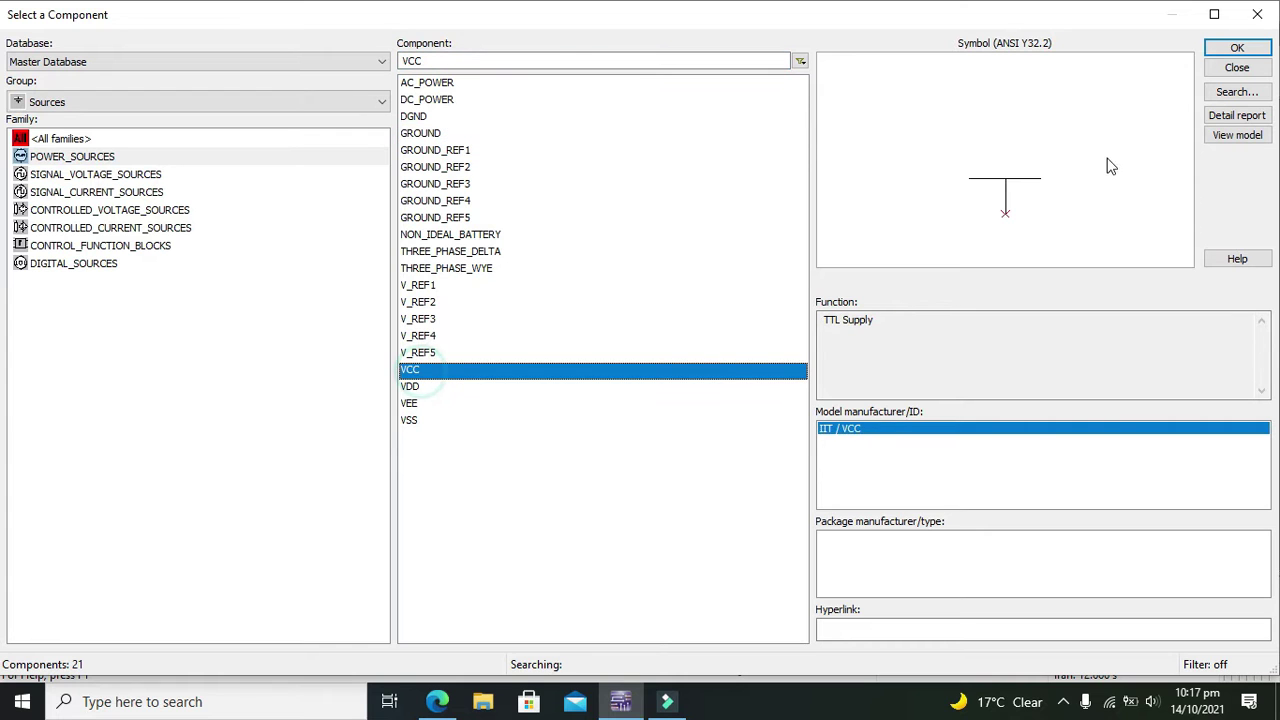
pyautogui.click(1237, 47)
pyautogui.click(380, 308)
pyautogui.click(428, 386)
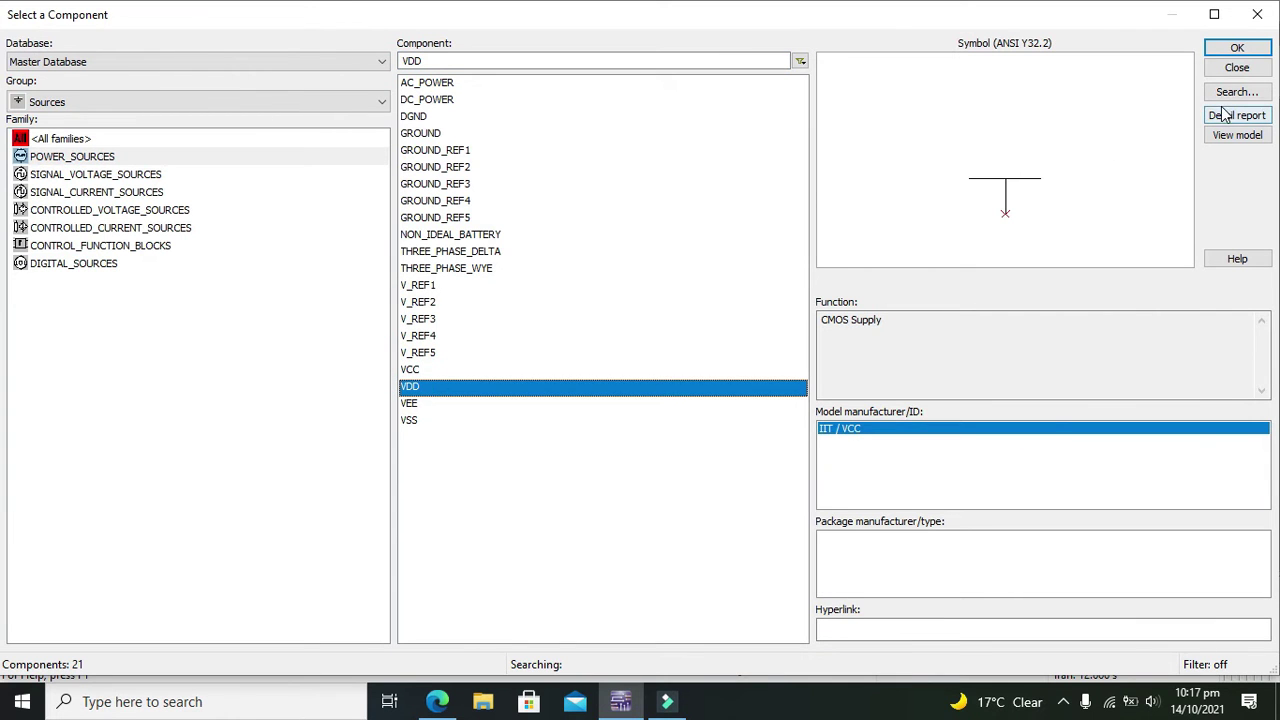
pyautogui.click(1237, 47)
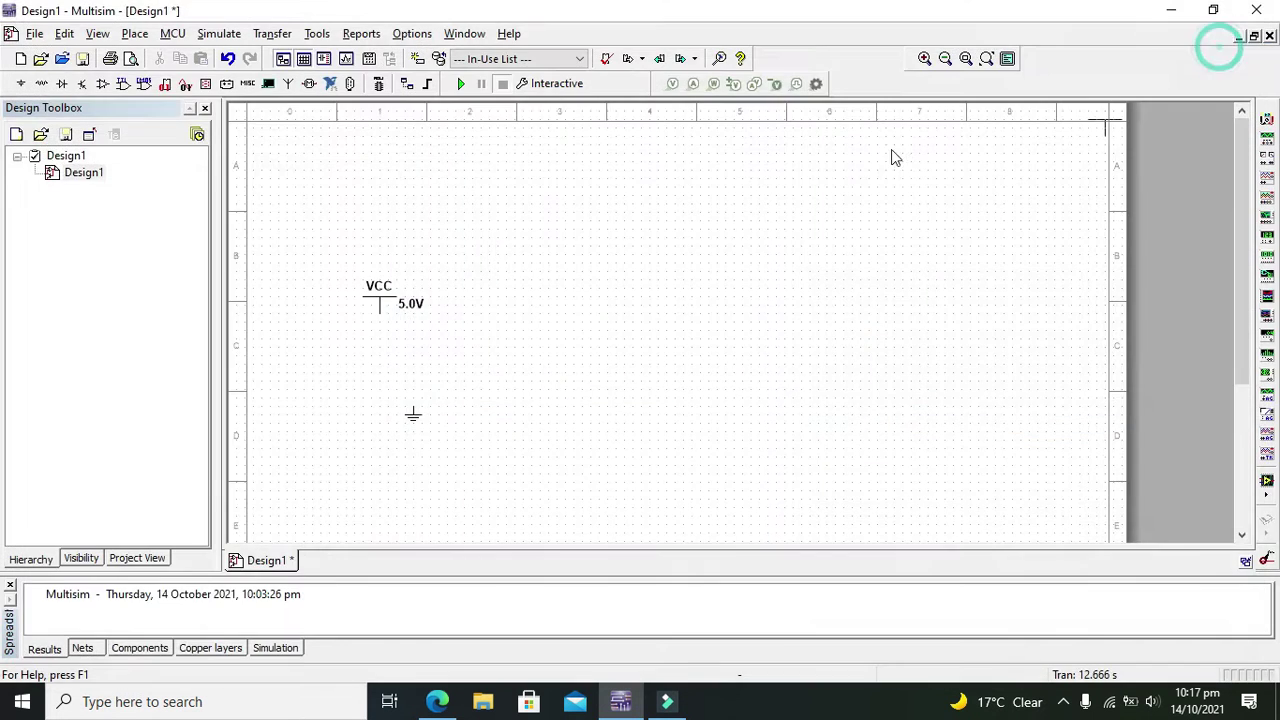
pyautogui.click(375, 365)
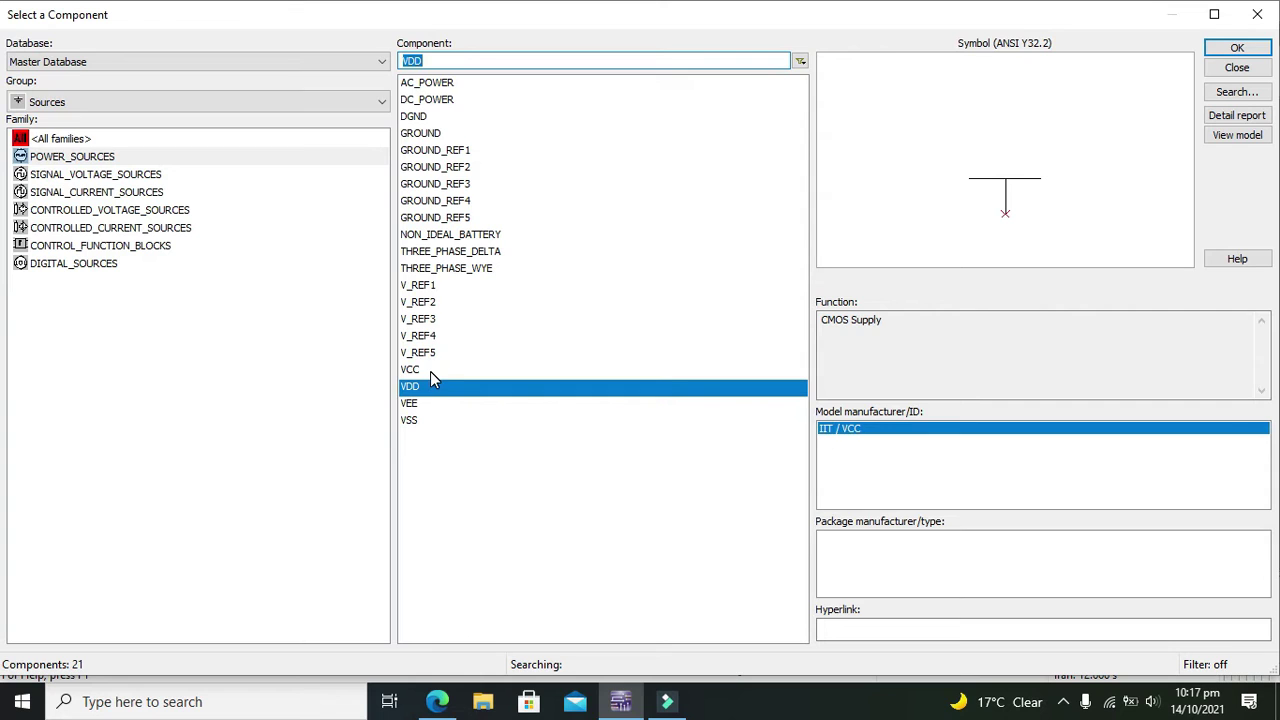
pyautogui.click(489, 58)
# - Place a 90.9kΩ resistor R1 from the Basic RESISTOR family
pyautogui.click(190, 101)
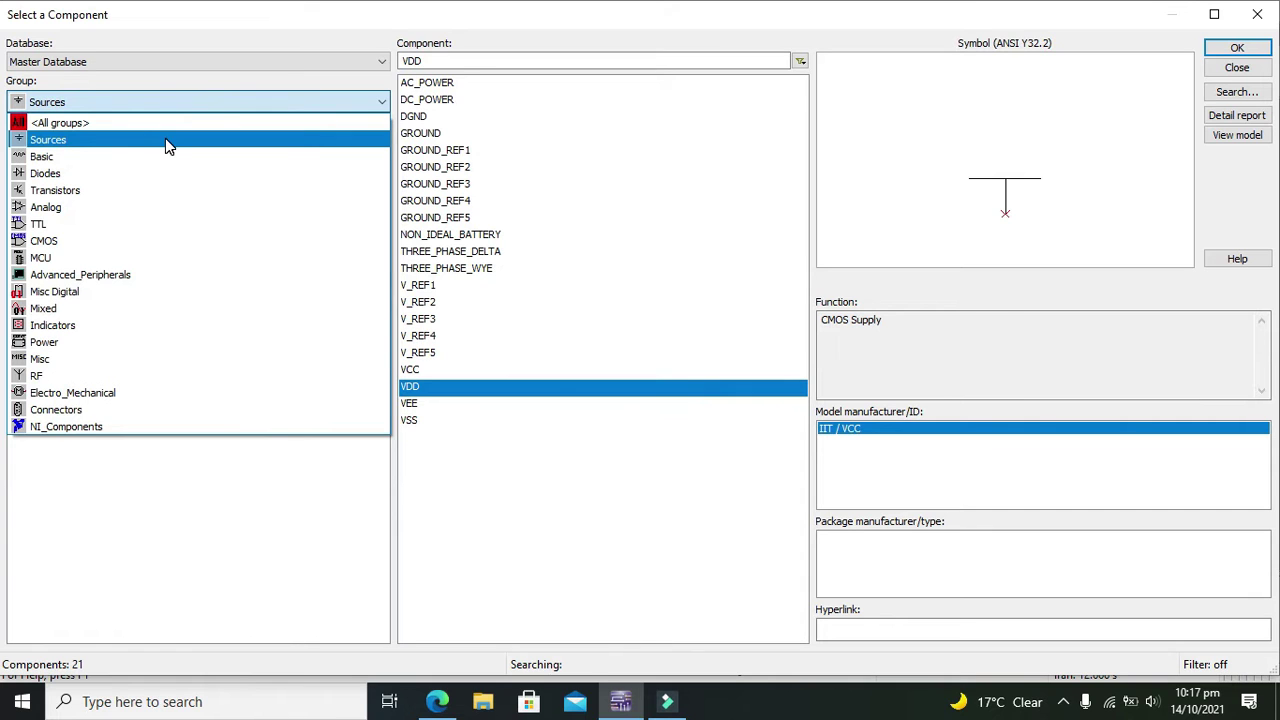
pyautogui.click(160, 163)
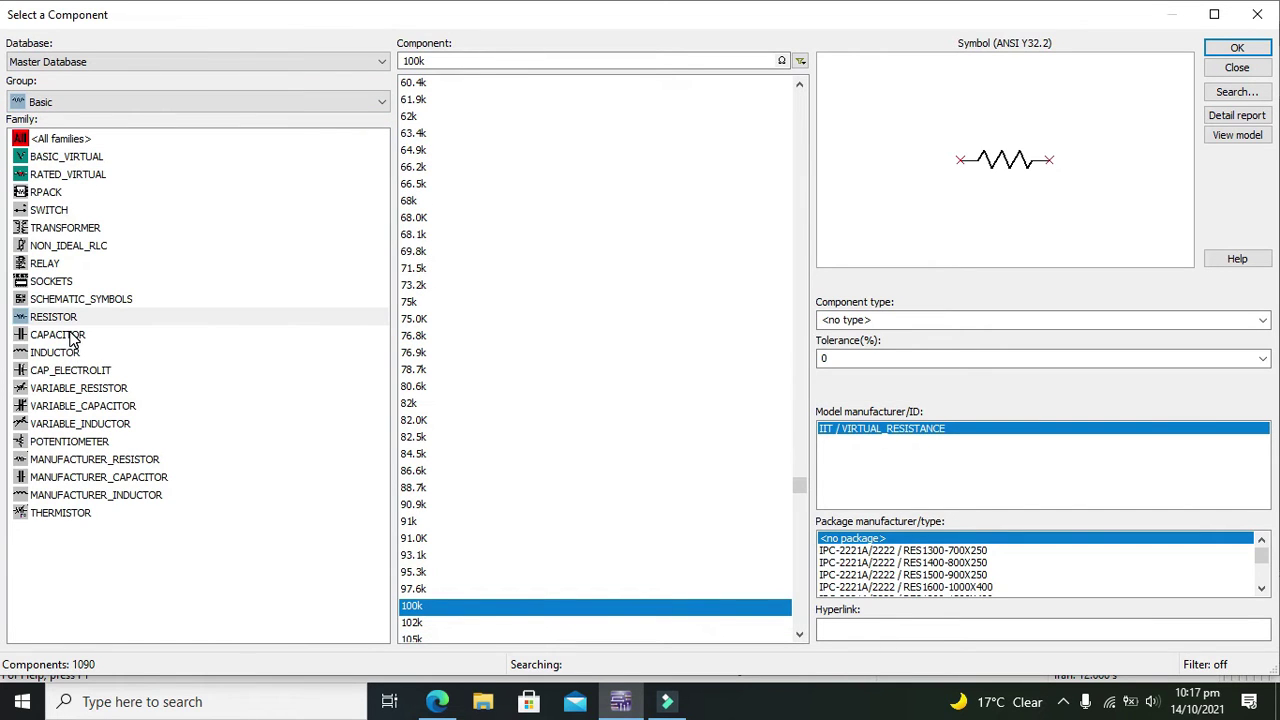
pyautogui.click(69, 319)
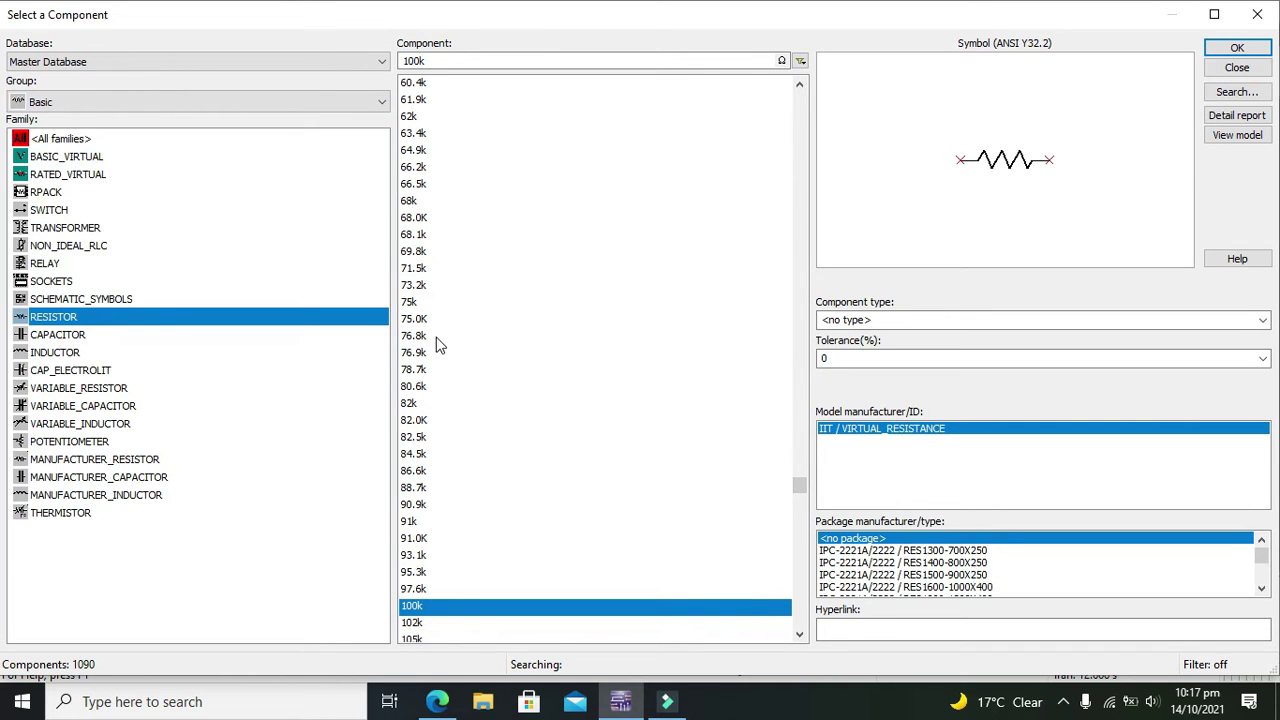
pyautogui.click(416, 506)
pyautogui.click(1237, 47)
pyautogui.click(474, 251)
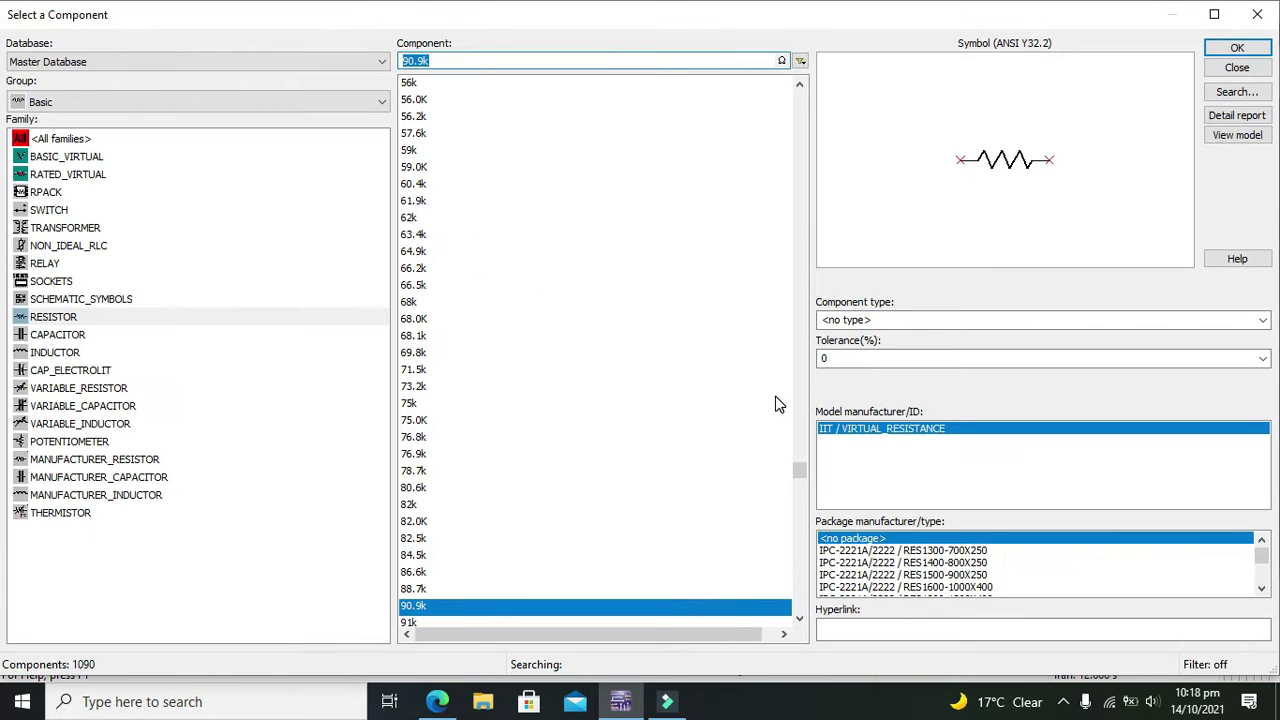
pyautogui.moveTo(803, 488); pyautogui.dragTo(800, 434)
pyautogui.scroll(1, 800, 432)
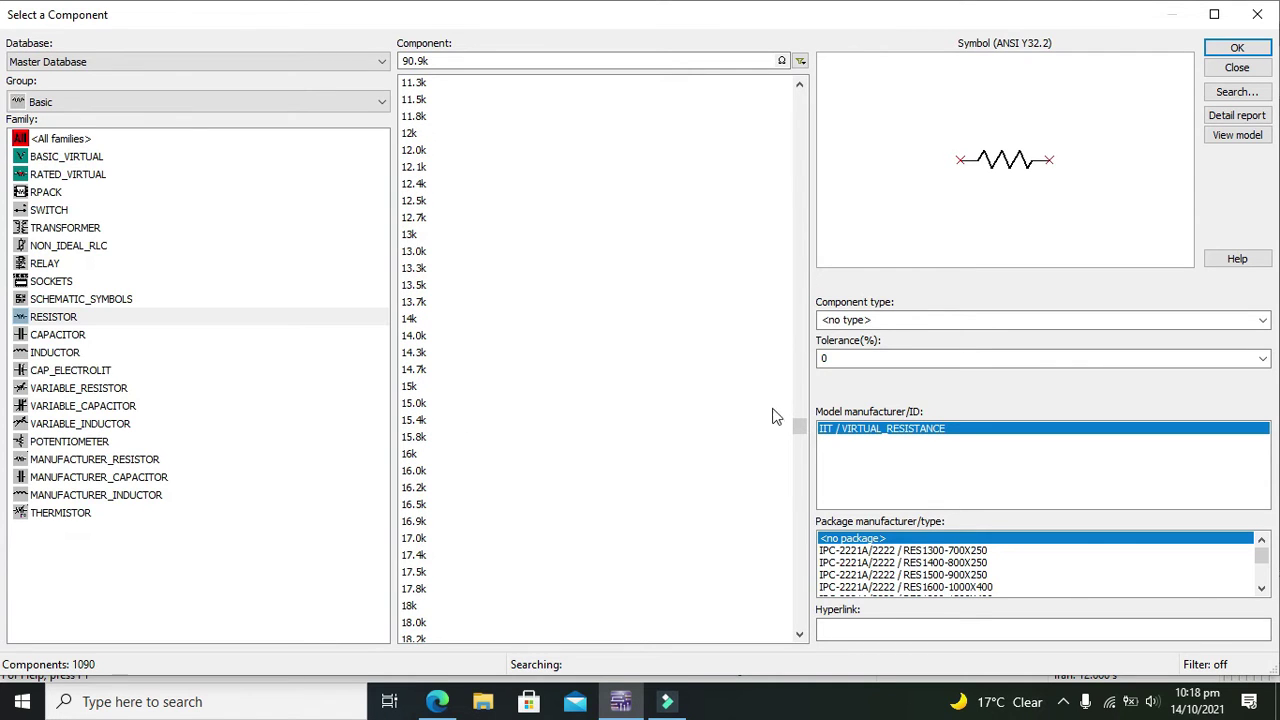
pyautogui.moveTo(800, 428); pyautogui.dragTo(799, 420)
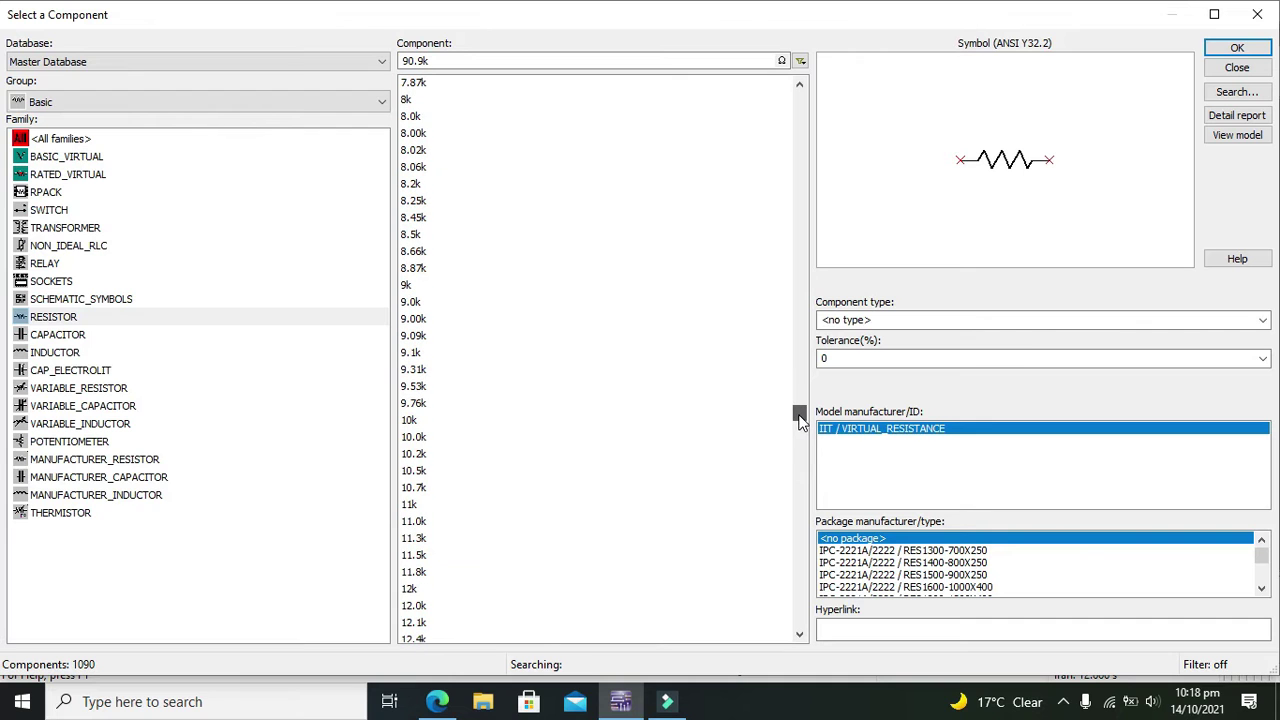
# - Place a 9kΩ resistor R2 on the sheet
pyautogui.click(418, 285)
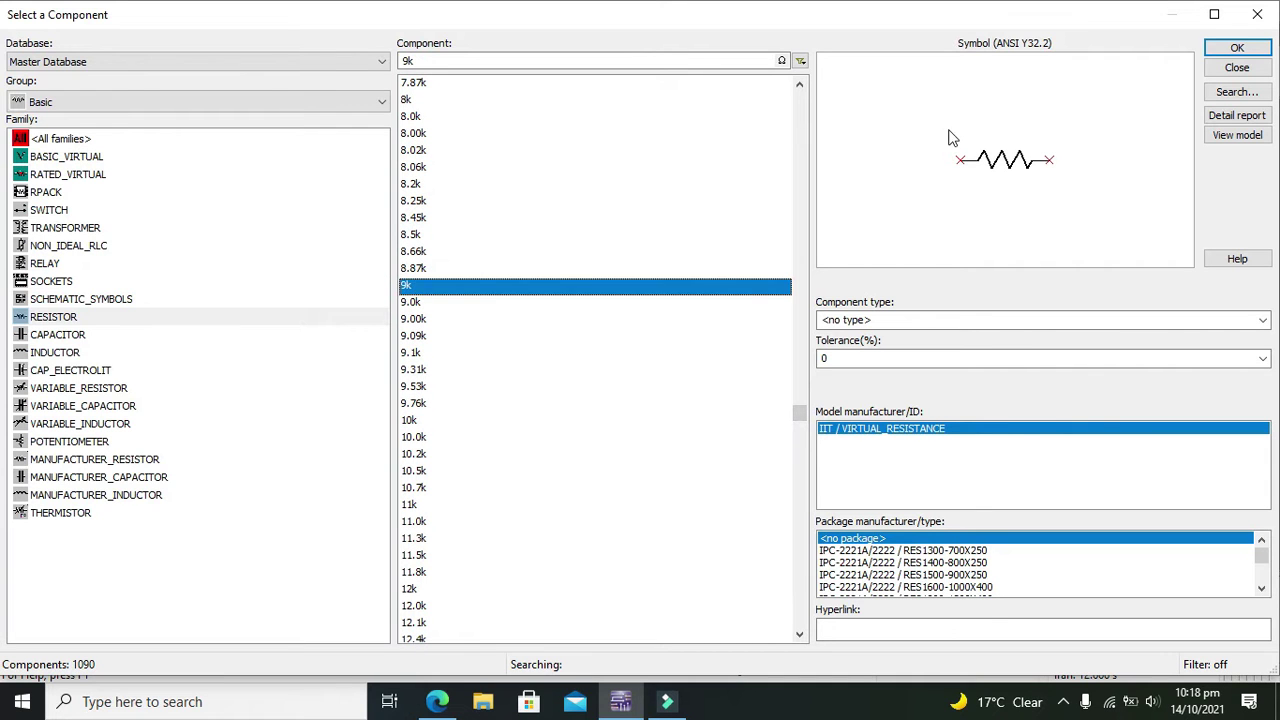
pyautogui.click(1237, 49)
pyautogui.click(524, 360)
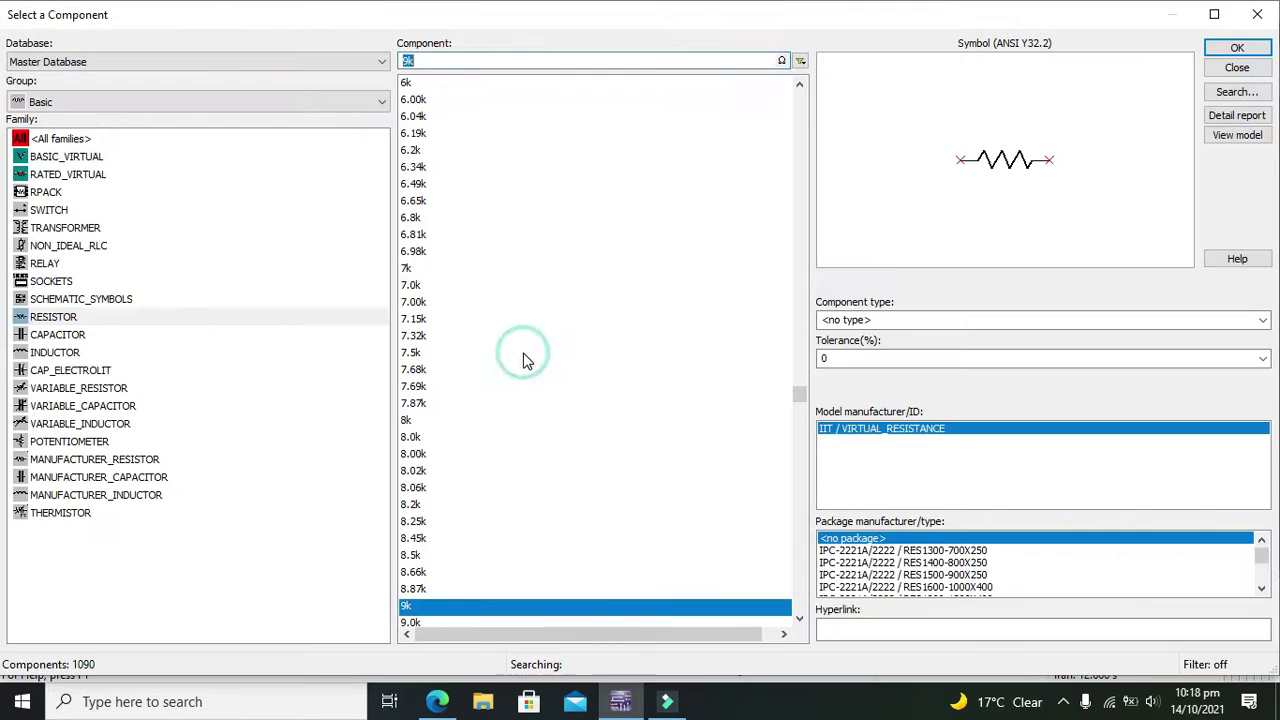
pyautogui.press('BackSpace')
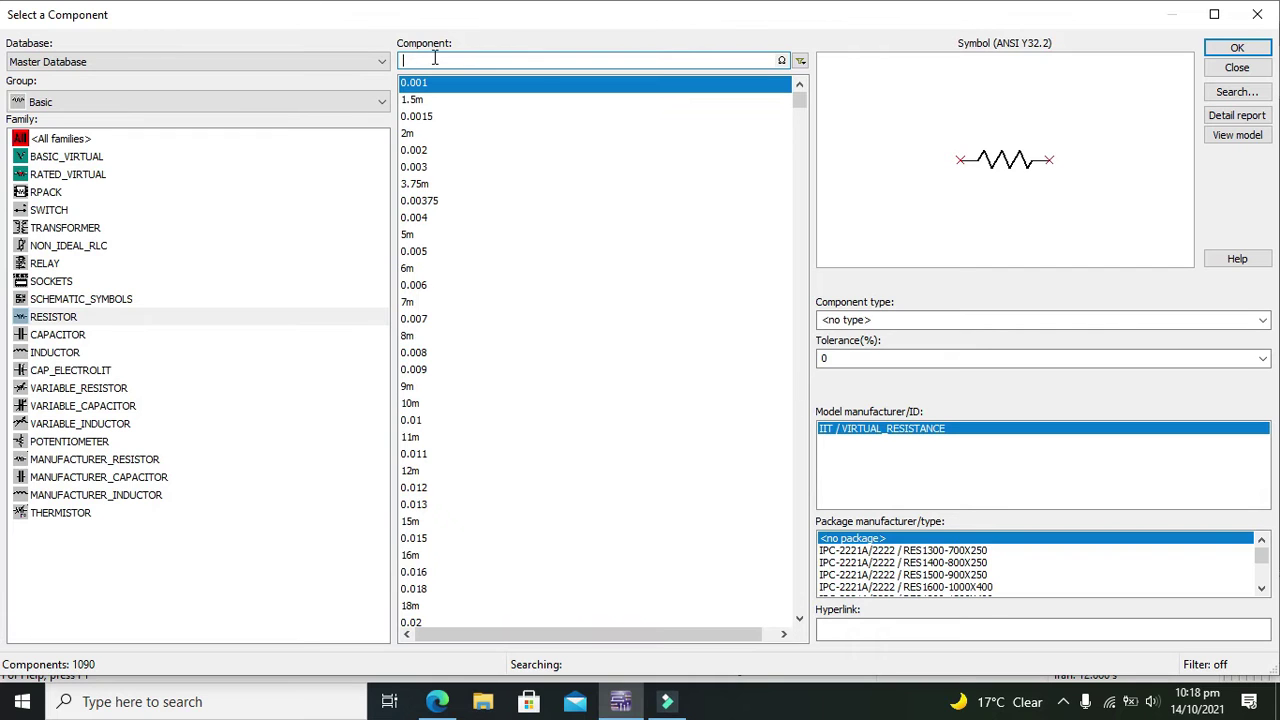
# - Place a 741 op amp U1 from the Analog group and close the chooser
pyautogui.click(277, 102)
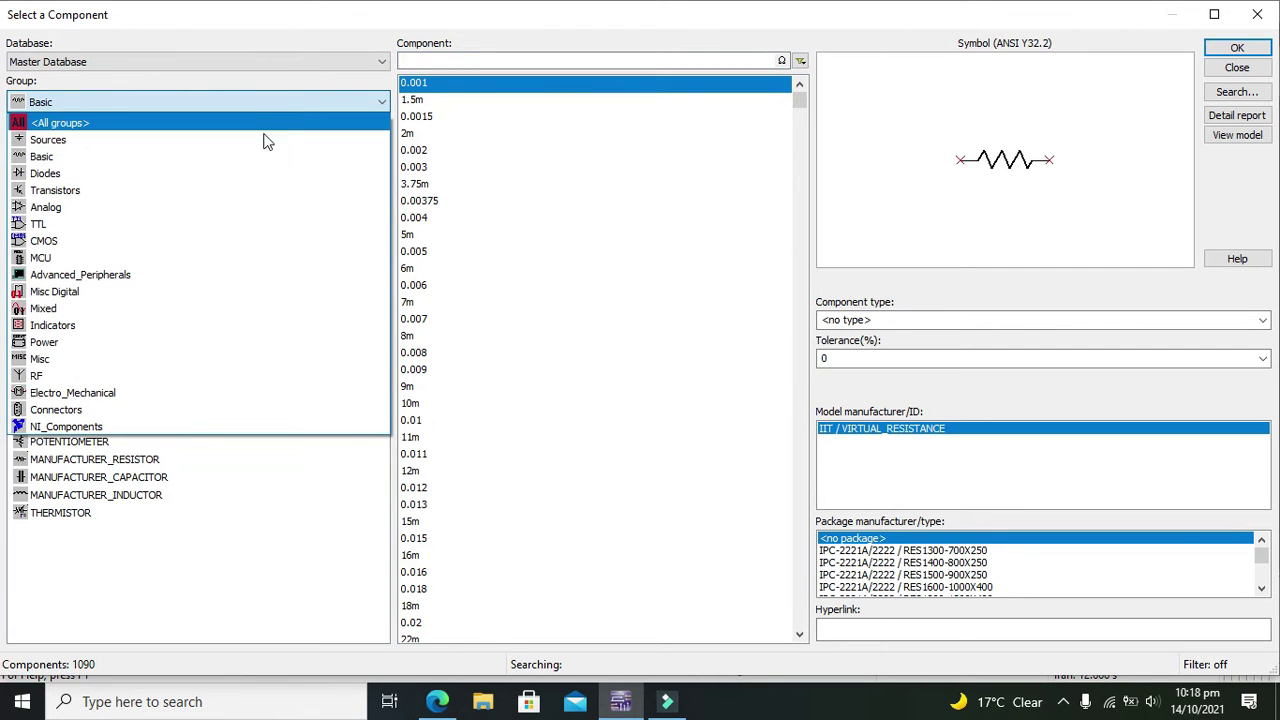
pyautogui.click(242, 211)
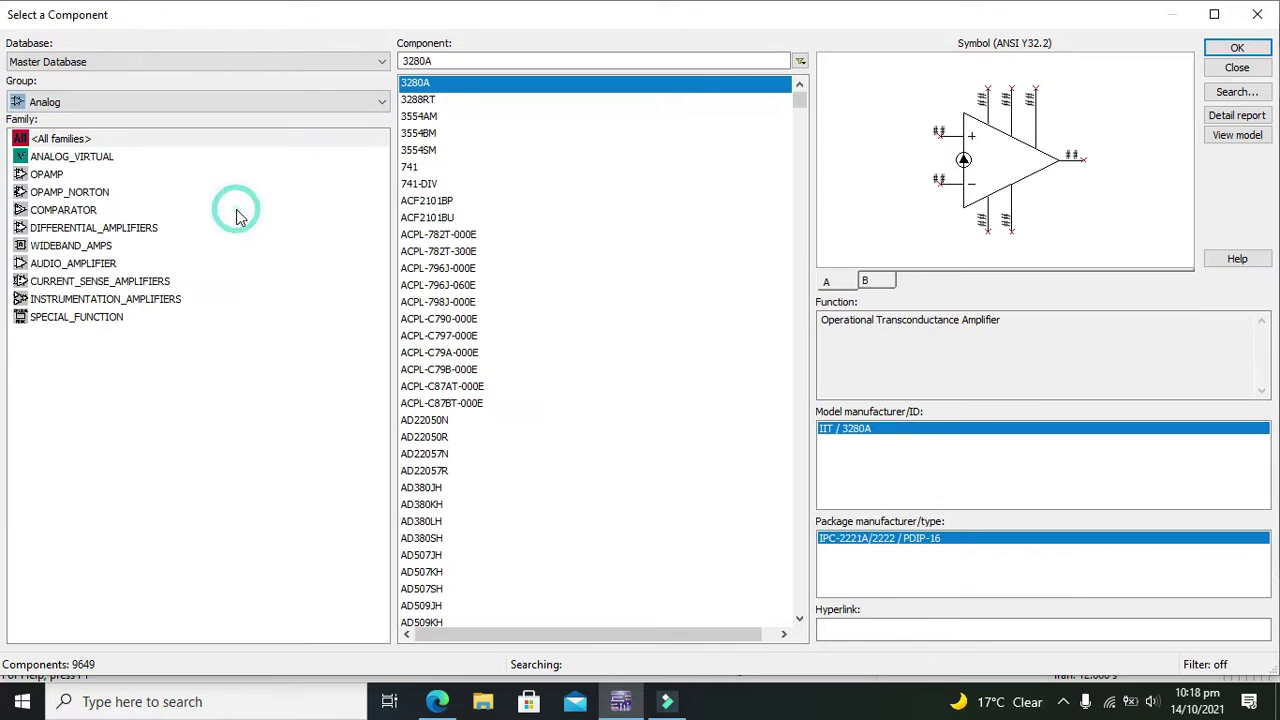
pyautogui.click(408, 167)
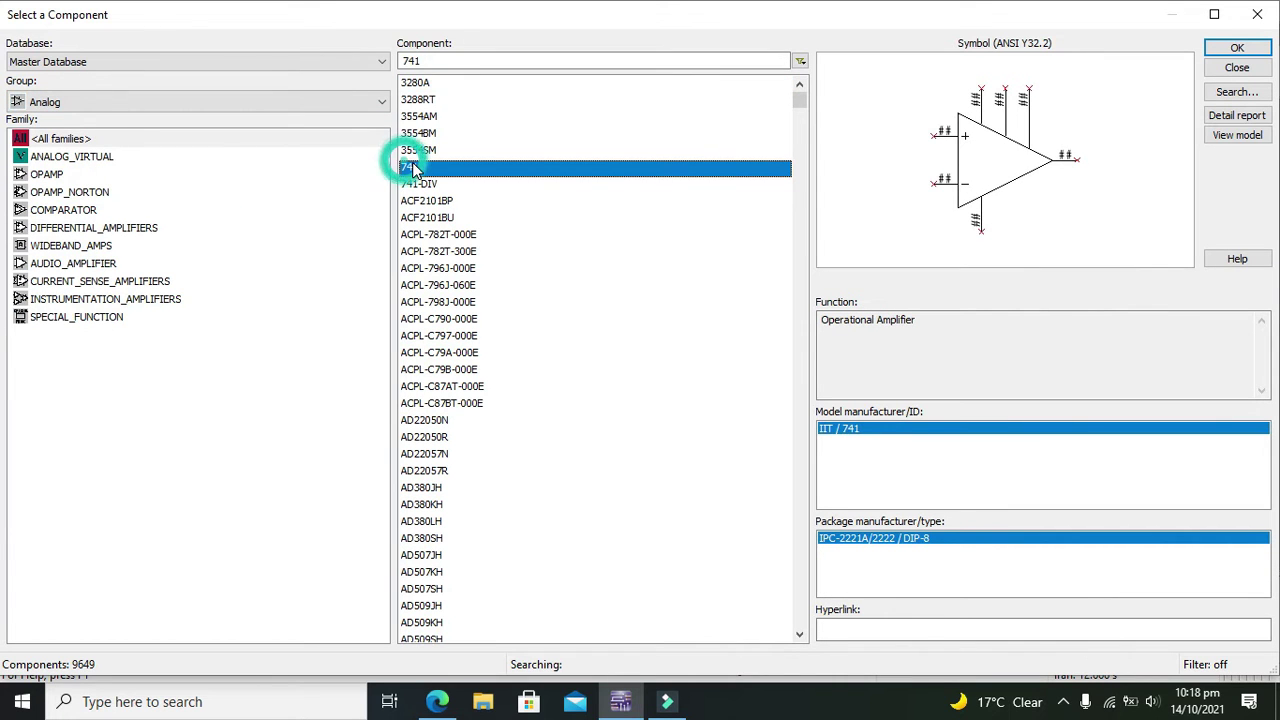
pyautogui.click(1238, 48)
pyautogui.click(658, 311)
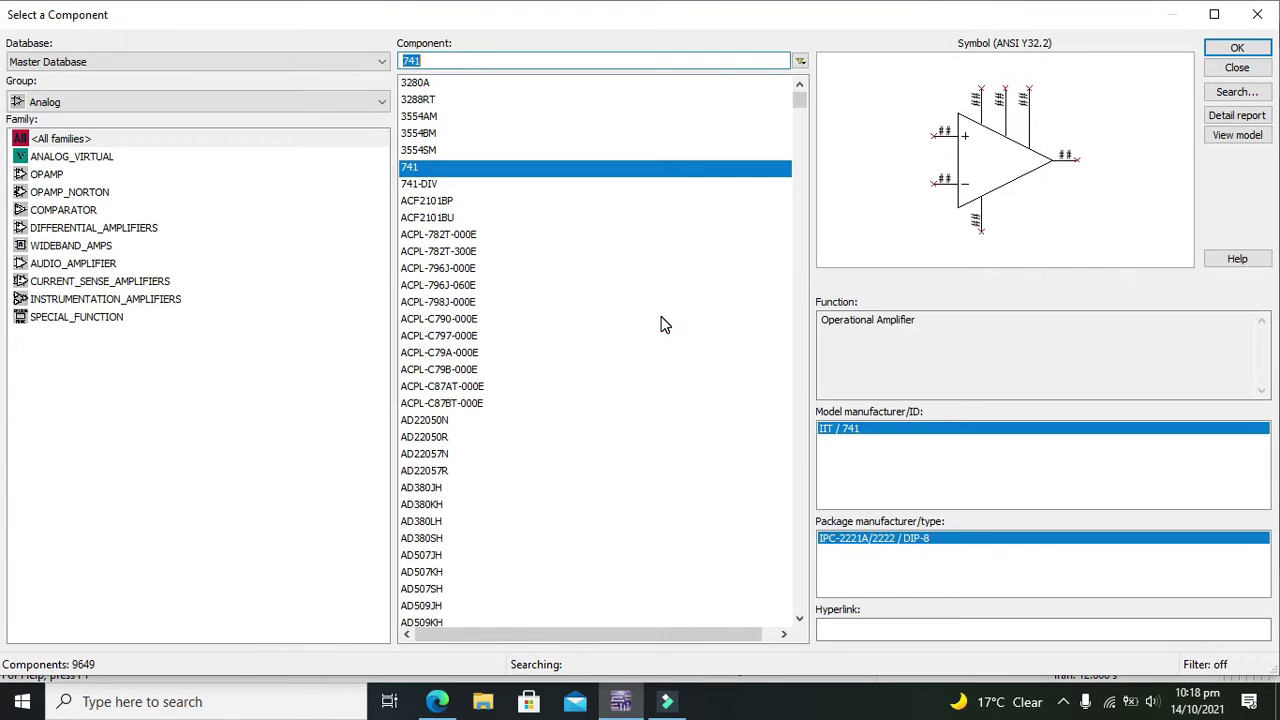
pyautogui.click(1257, 14)
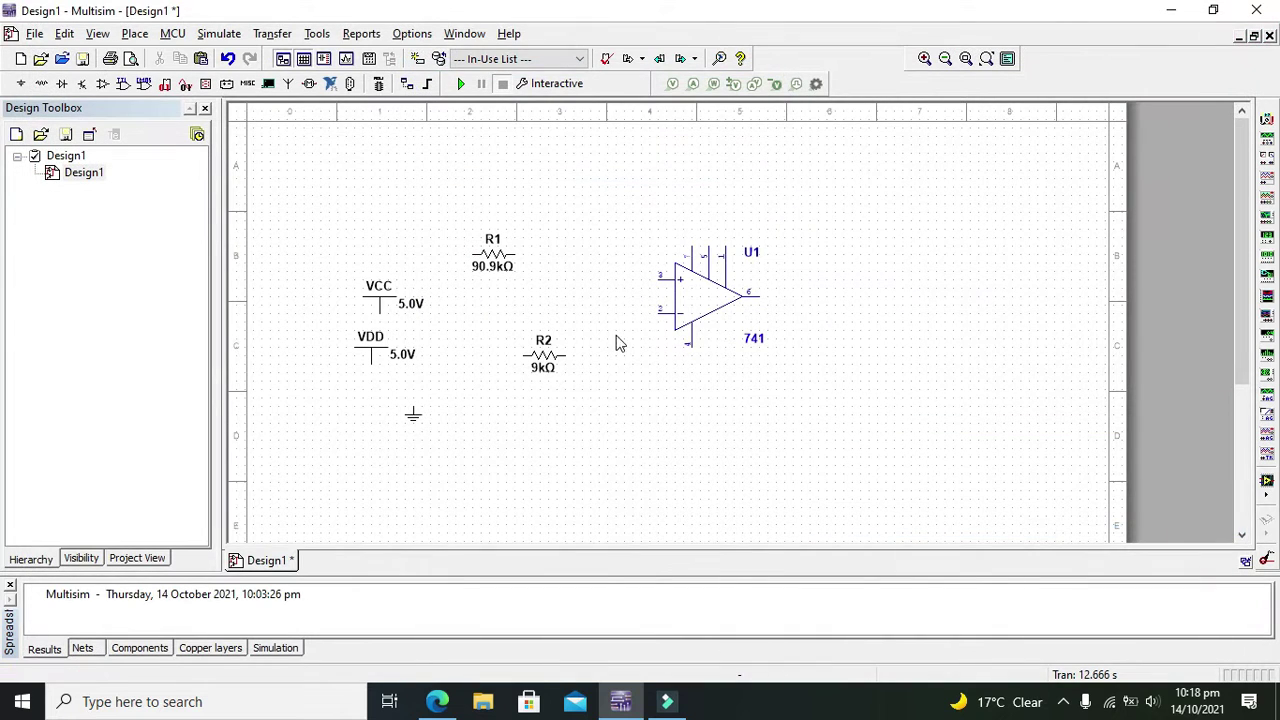
# - Move VCC above the 741, wire pin 7 to it, and set it to 15 V
pyautogui.moveTo(378, 310); pyautogui.dragTo(677, 171)
pyautogui.click(793, 195)
pyautogui.click(686, 164)
pyautogui.click(739, 209)
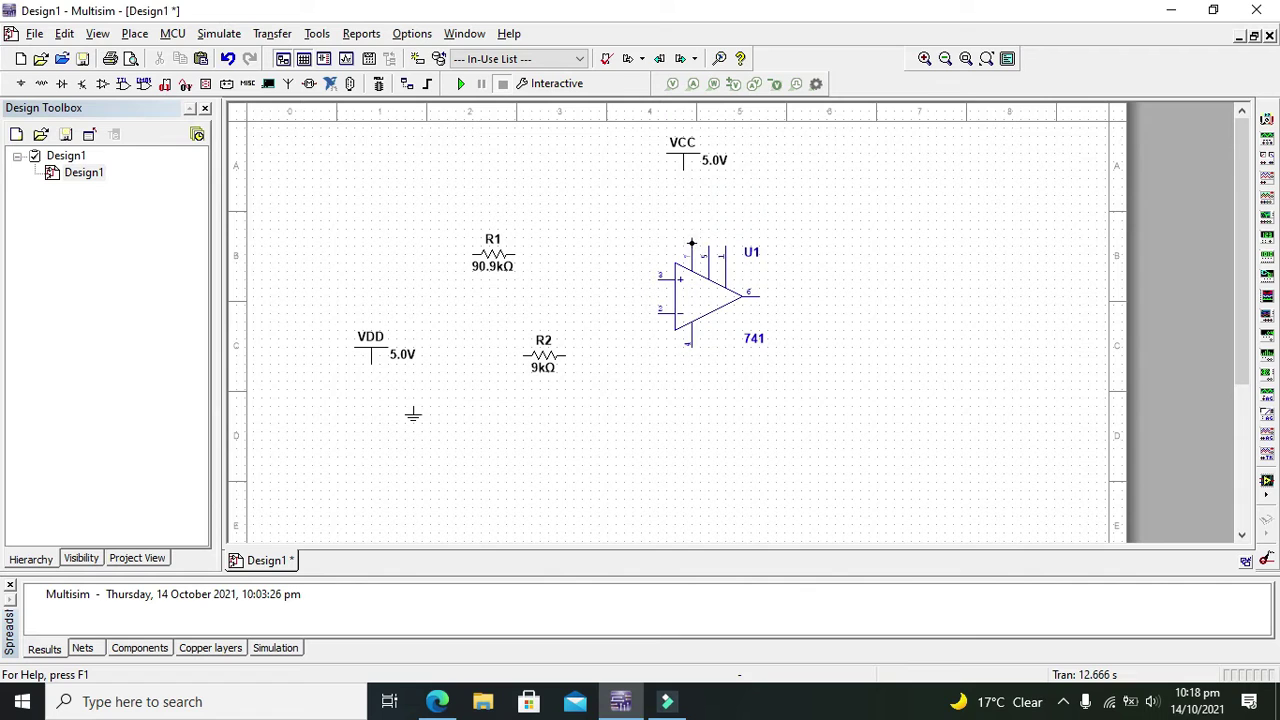
pyautogui.click(691, 243)
pyautogui.click(686, 170)
pyautogui.click(686, 170)
pyautogui.click(683, 150)
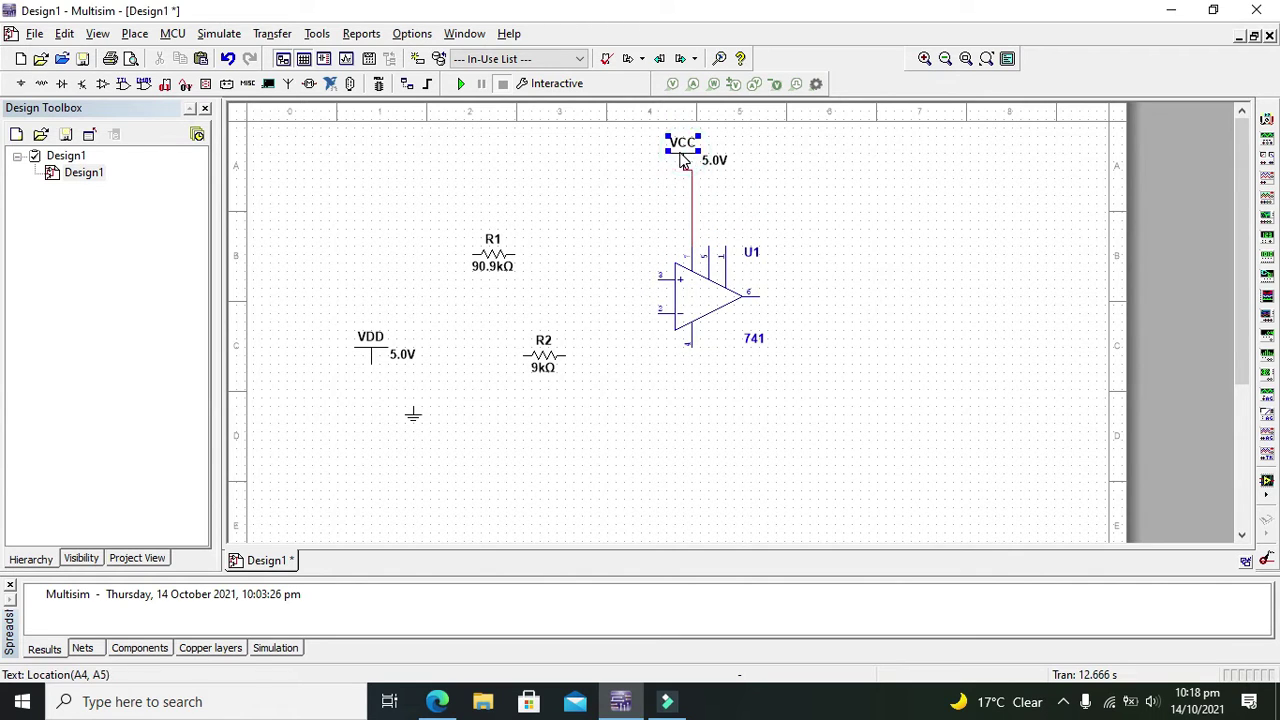
pyautogui.click(682, 160)
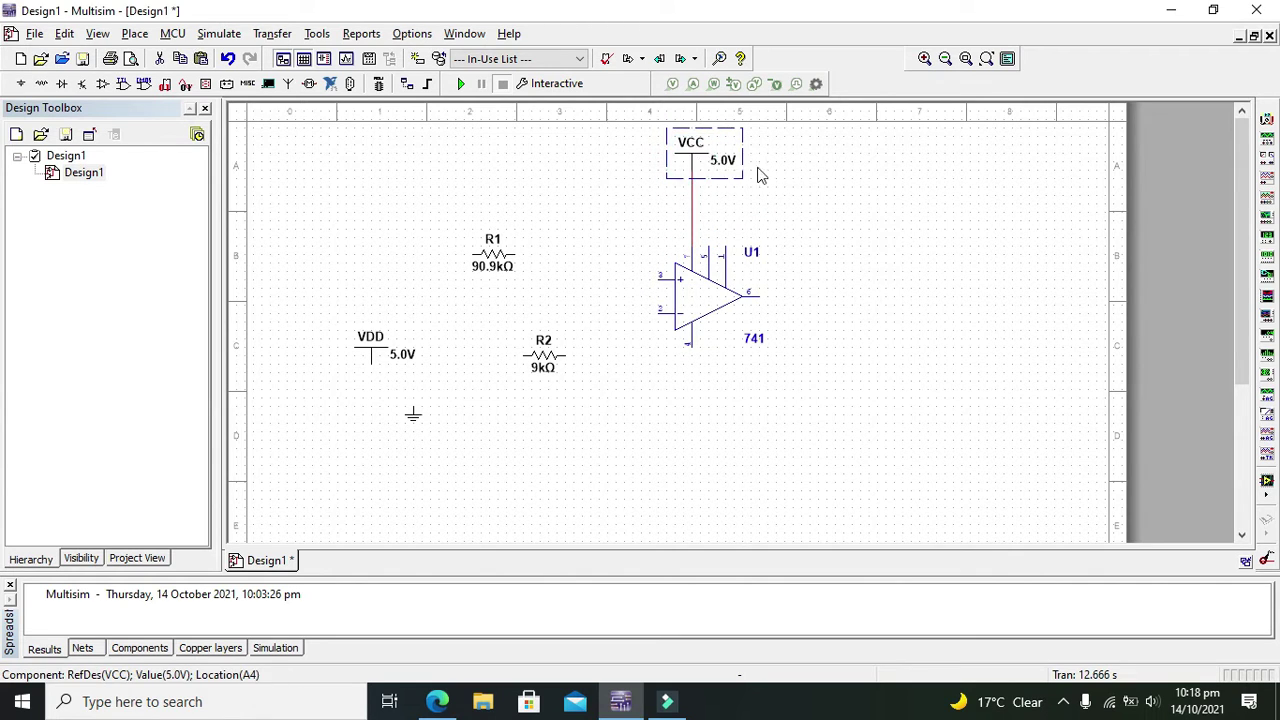
pyautogui.doubleClick(690, 157)
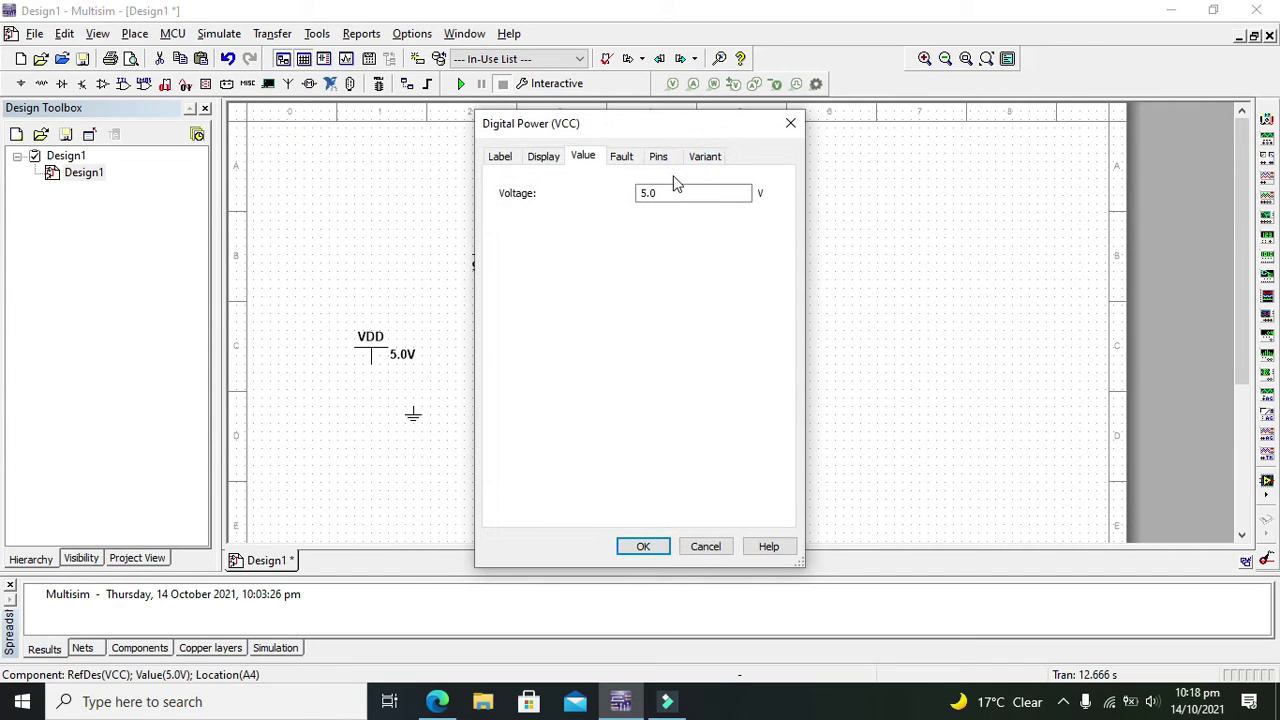
pyautogui.moveTo(667, 189); pyautogui.dragTo(633, 194)
pyautogui.write('15')
pyautogui.click(645, 546)
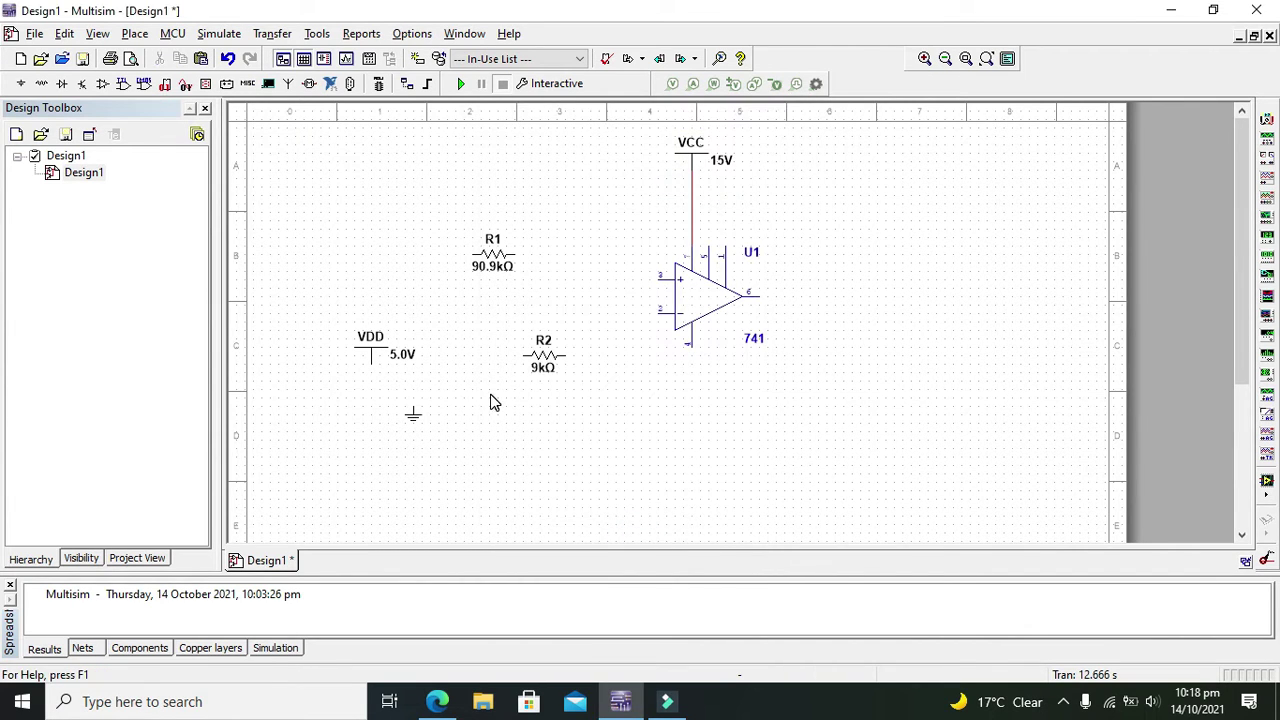
# - Move VDD below the 741, wire pin 4 to it, and set it to -15 V
pyautogui.moveTo(373, 352); pyautogui.dragTo(609, 462)
pyautogui.click(714, 424)
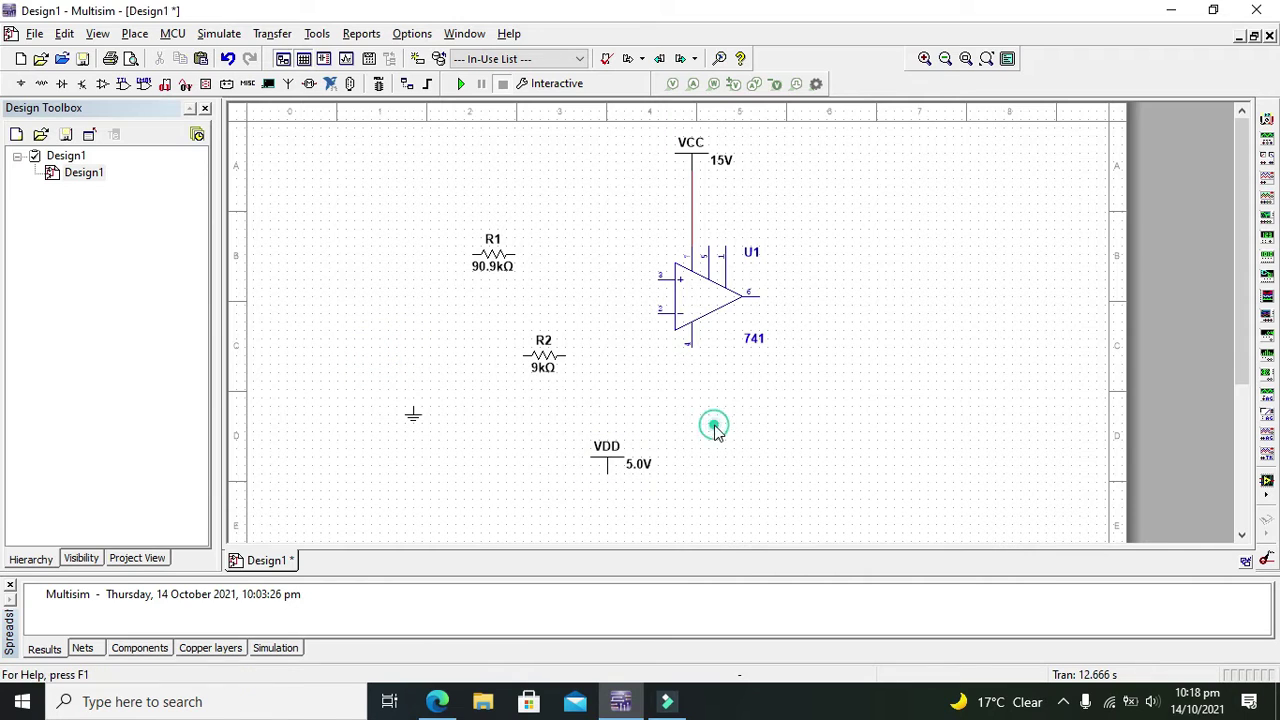
pyautogui.click(689, 345)
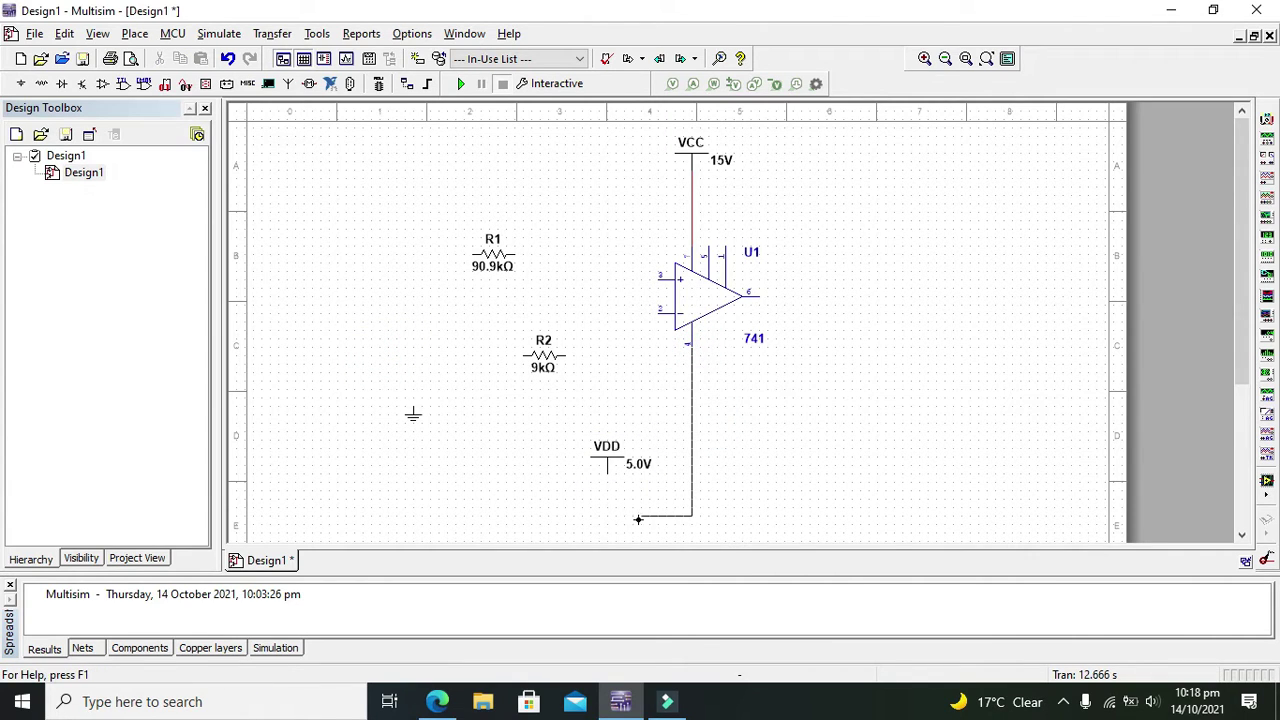
pyautogui.click(607, 472)
pyautogui.click(612, 466)
pyautogui.doubleClick(609, 462)
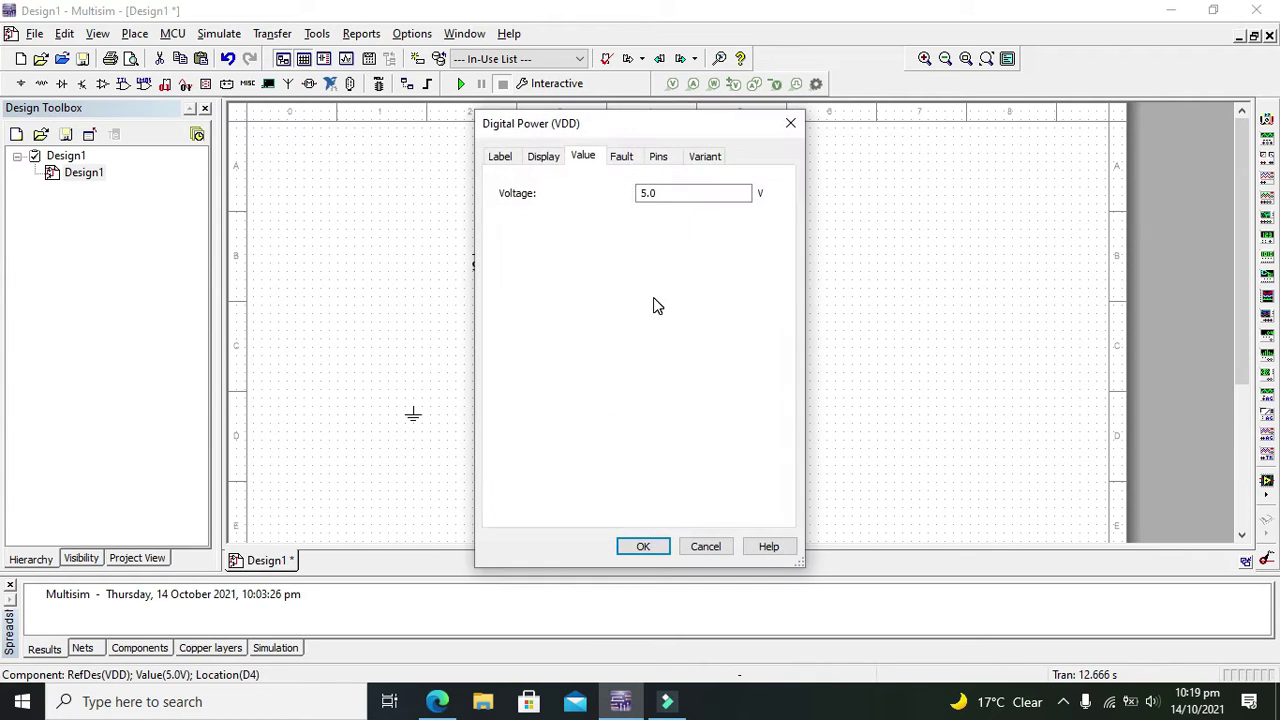
pyautogui.click(640, 192)
pyautogui.write('-1')
pyautogui.click(643, 546)
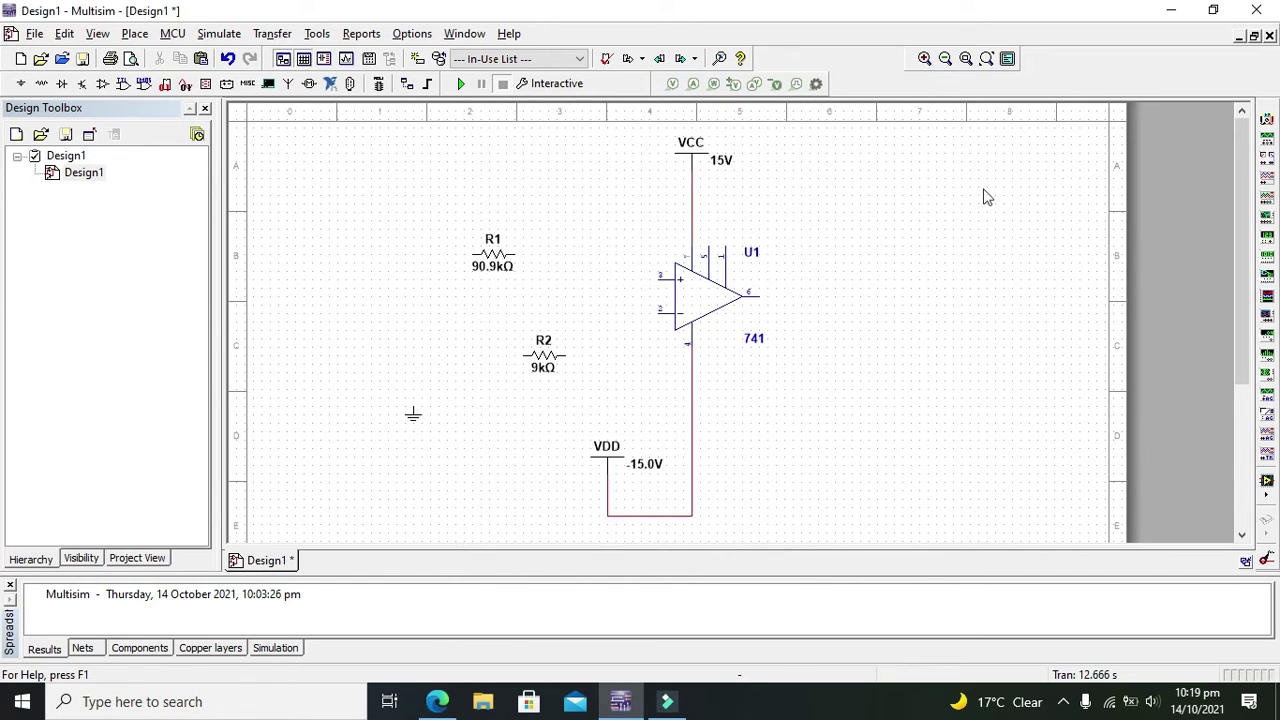
# - Place the XSC1 oscilloscope right of the op amp and move R1 above it
pyautogui.click(1268, 178)
pyautogui.click(889, 314)
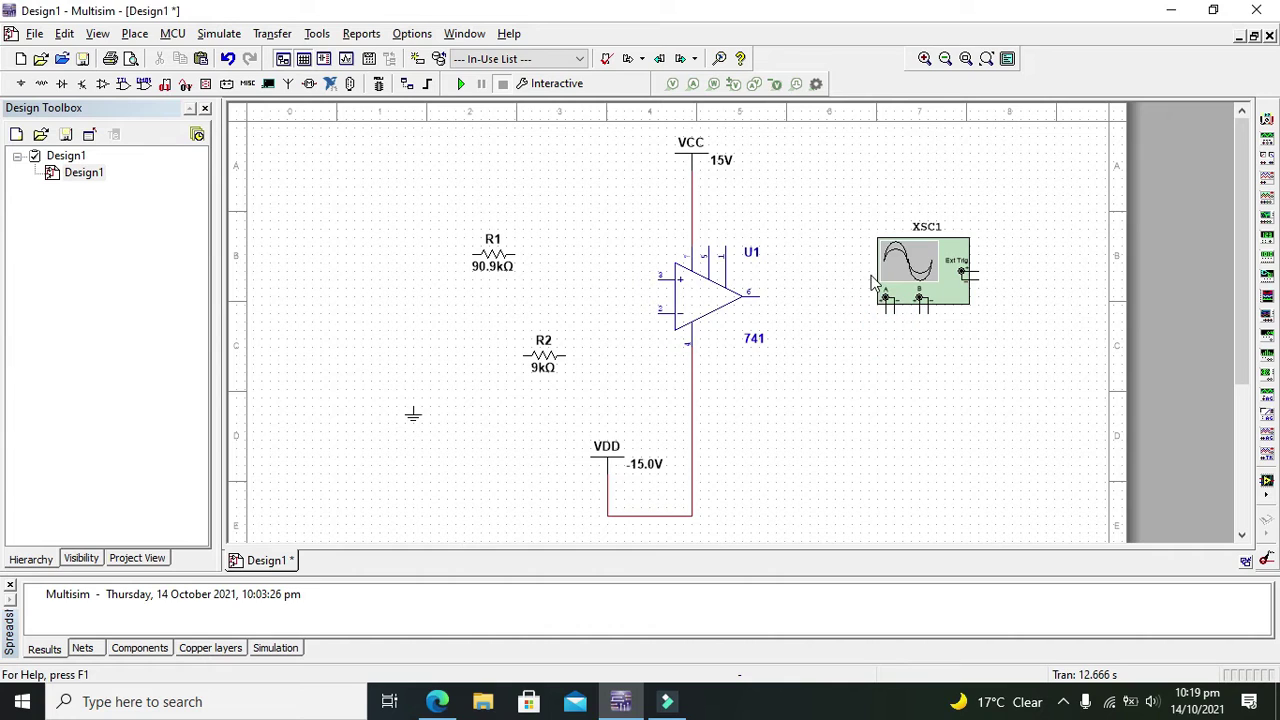
pyautogui.click(497, 255)
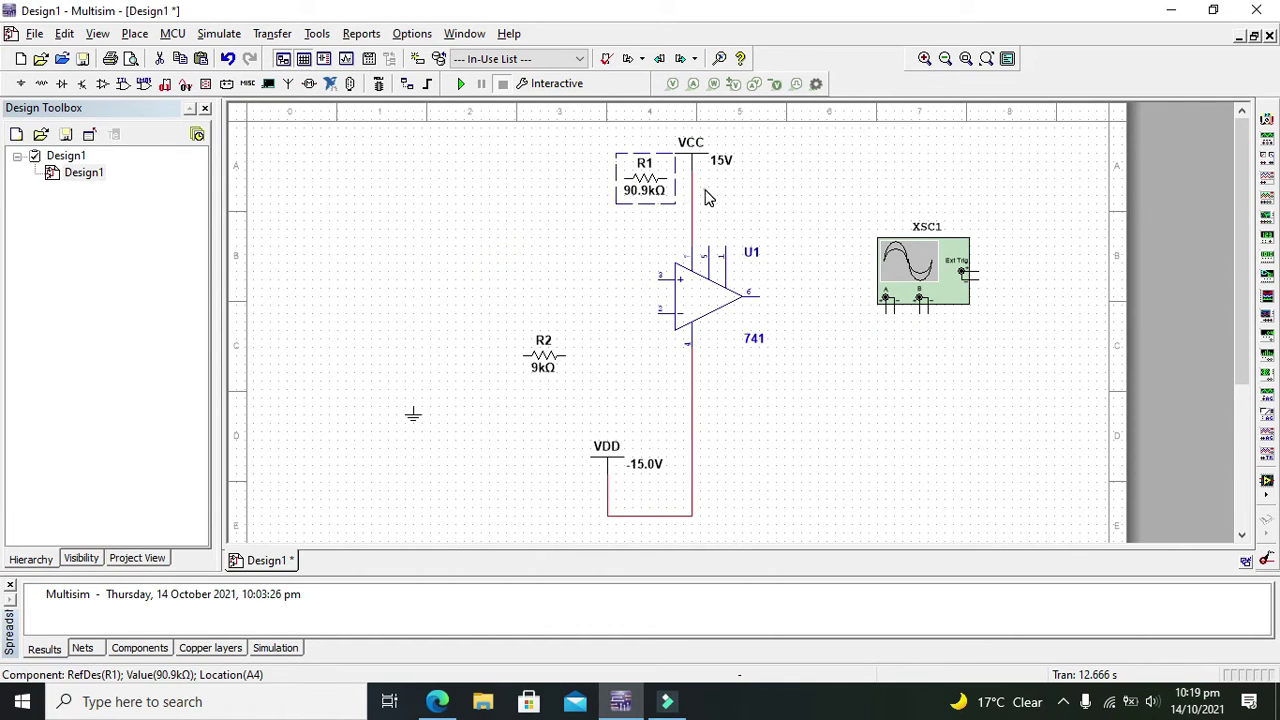
pyautogui.moveTo(651, 189); pyautogui.dragTo(763, 194)
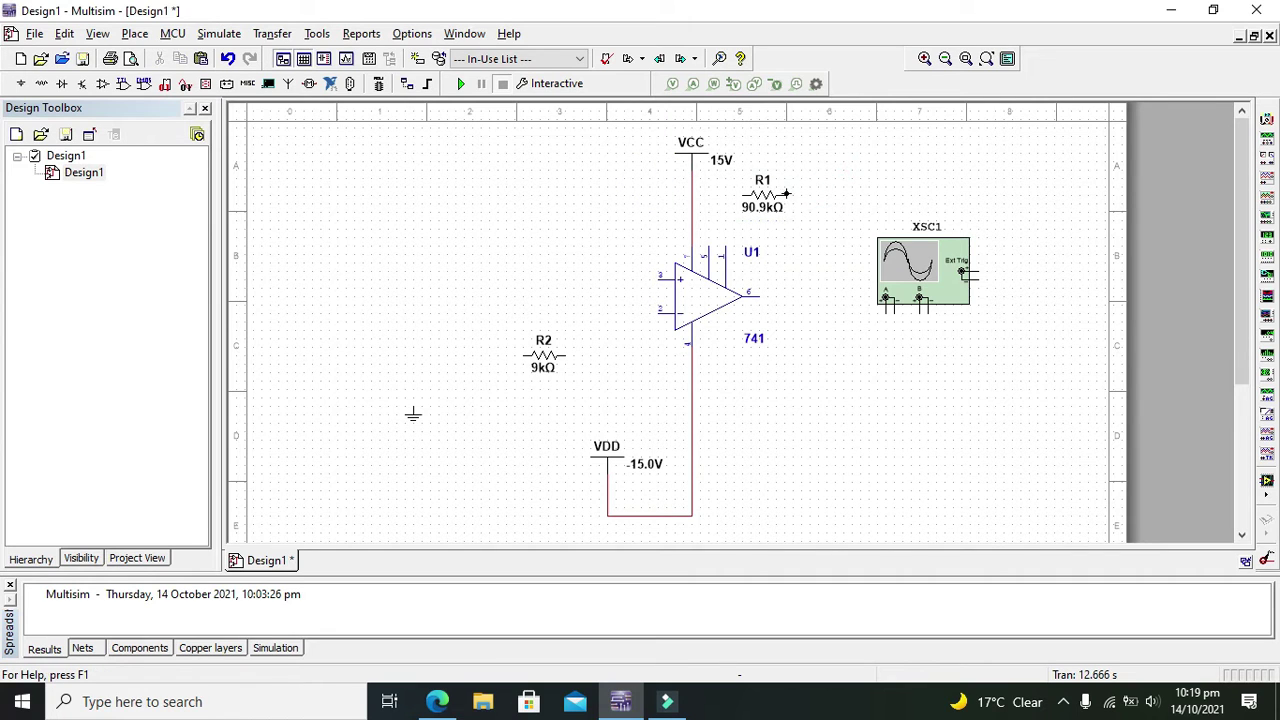
# - Wire R1 from the 741 output back to its inverting input
pyautogui.click(819, 197)
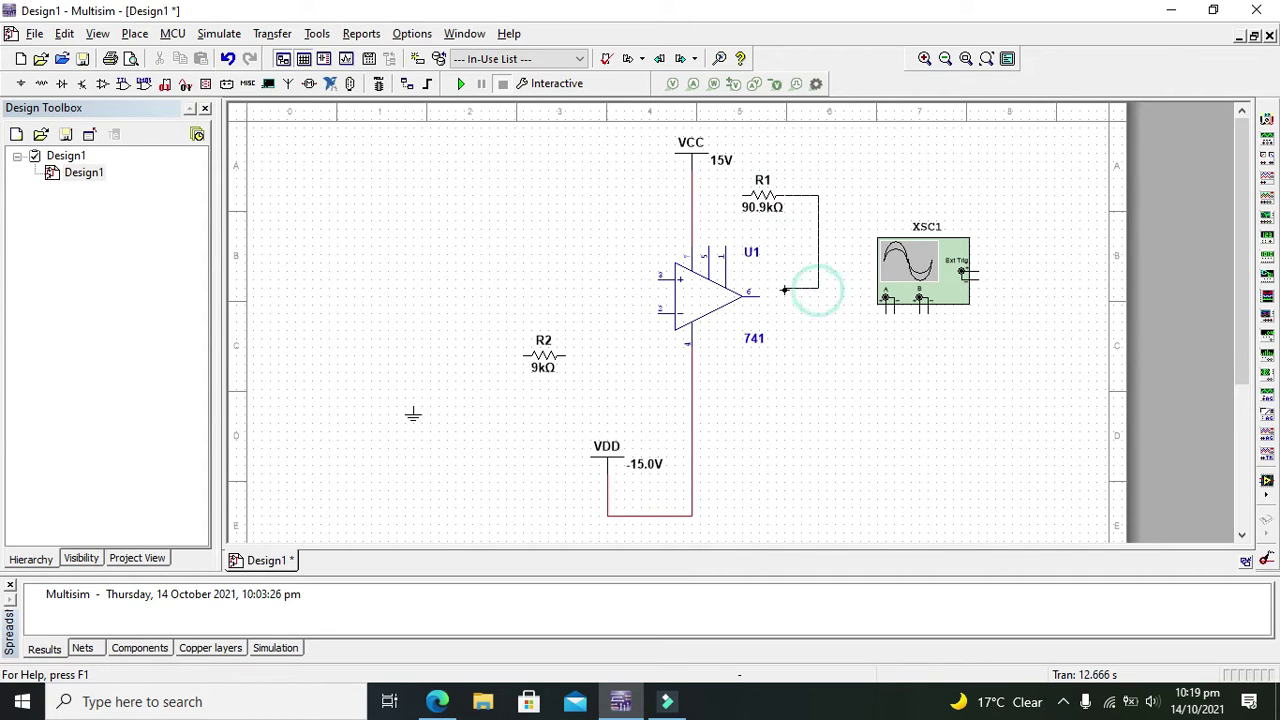
pyautogui.click(762, 297)
pyautogui.click(797, 290)
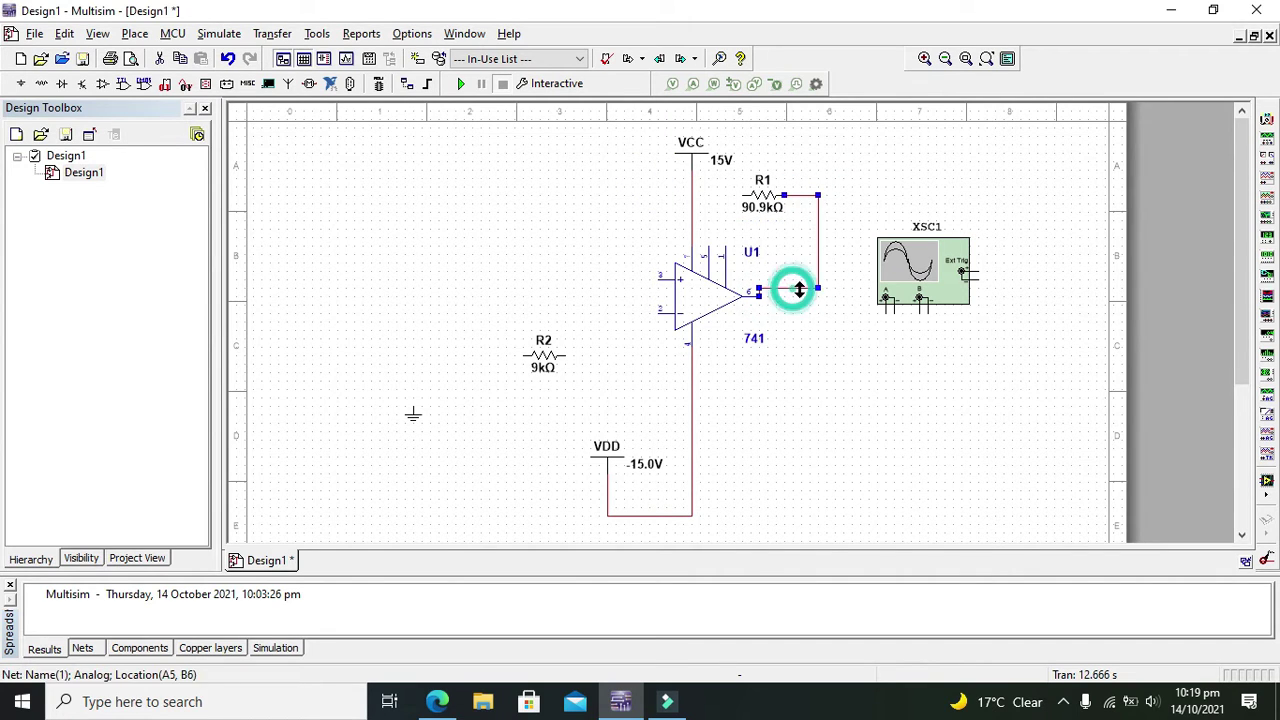
pyautogui.click(826, 312)
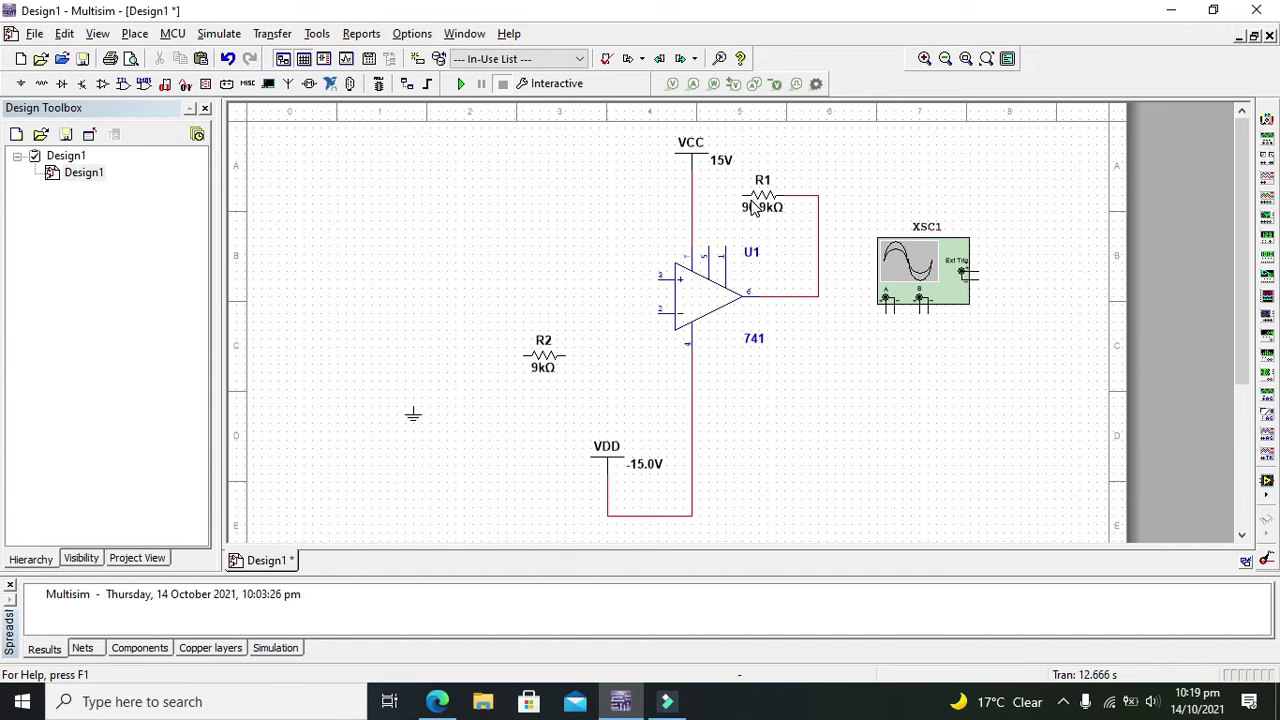
pyautogui.click(744, 197)
pyautogui.click(657, 311)
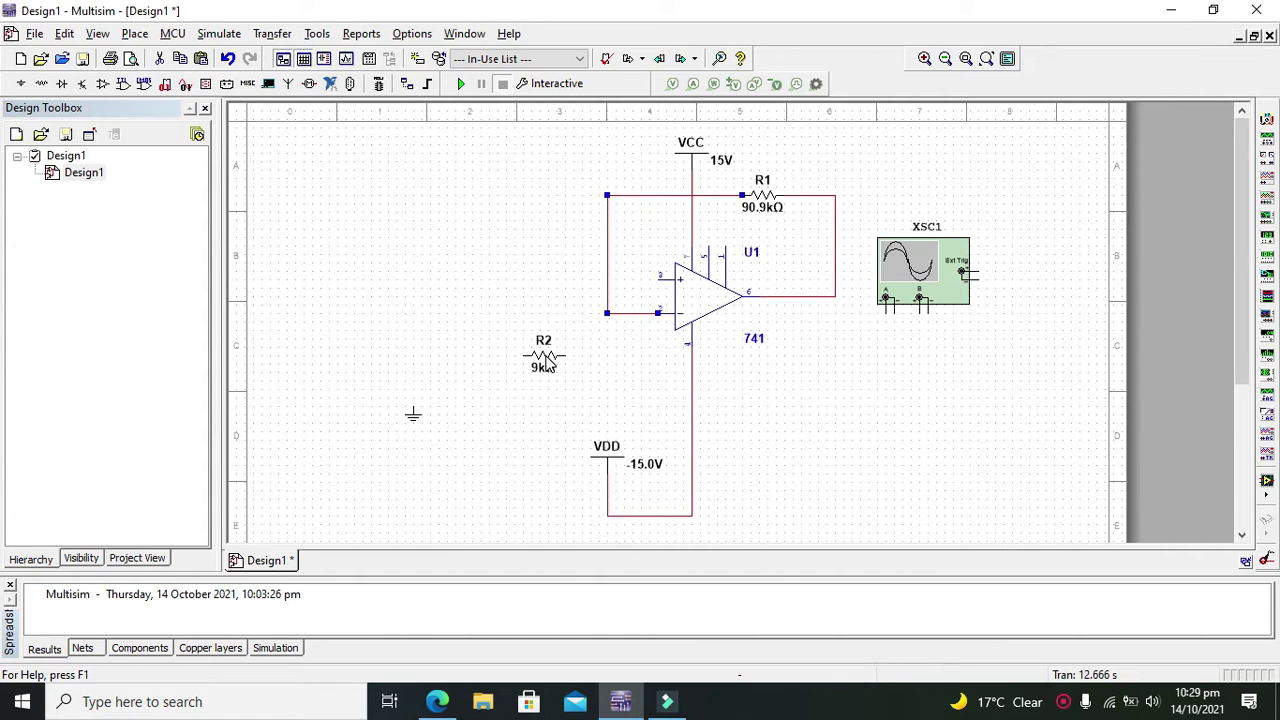
# - Move R2 left of the inverting input, wire it to the input line, and lower the ground
pyautogui.moveTo(545, 365); pyautogui.dragTo(558, 287)
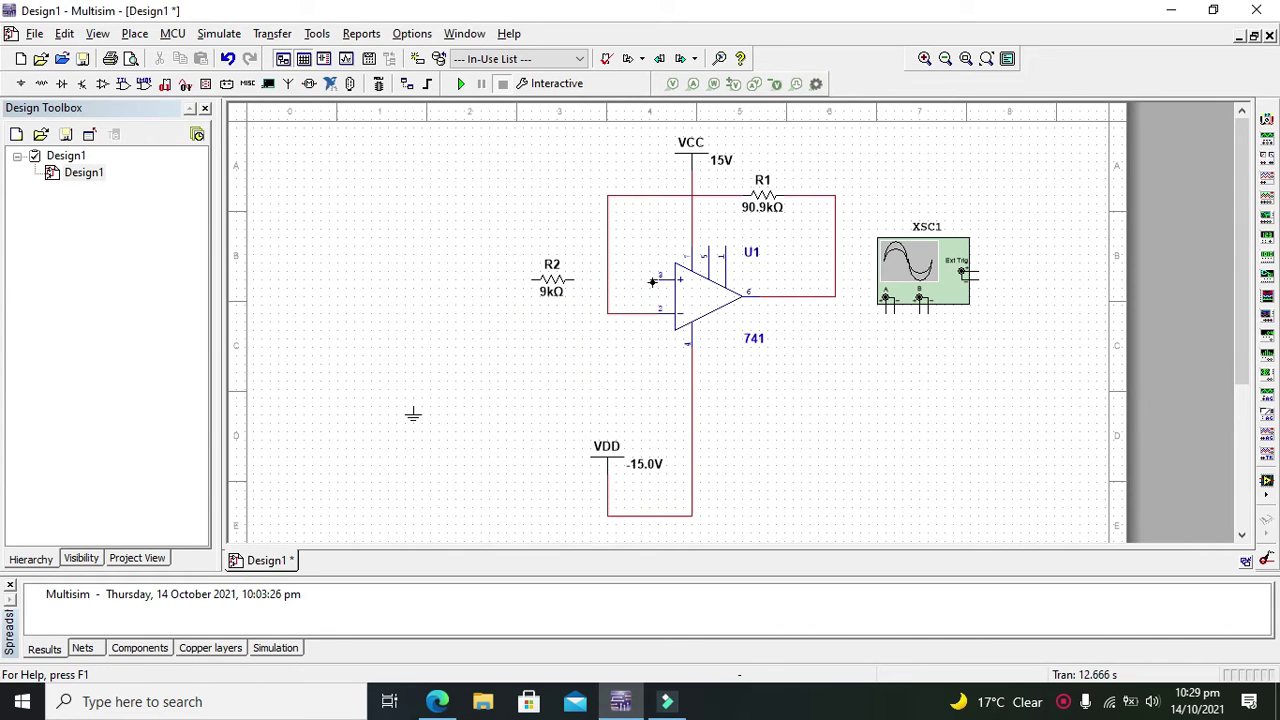
pyautogui.moveTo(562, 288); pyautogui.dragTo(545, 322)
pyautogui.click(556, 313)
pyautogui.click(607, 313)
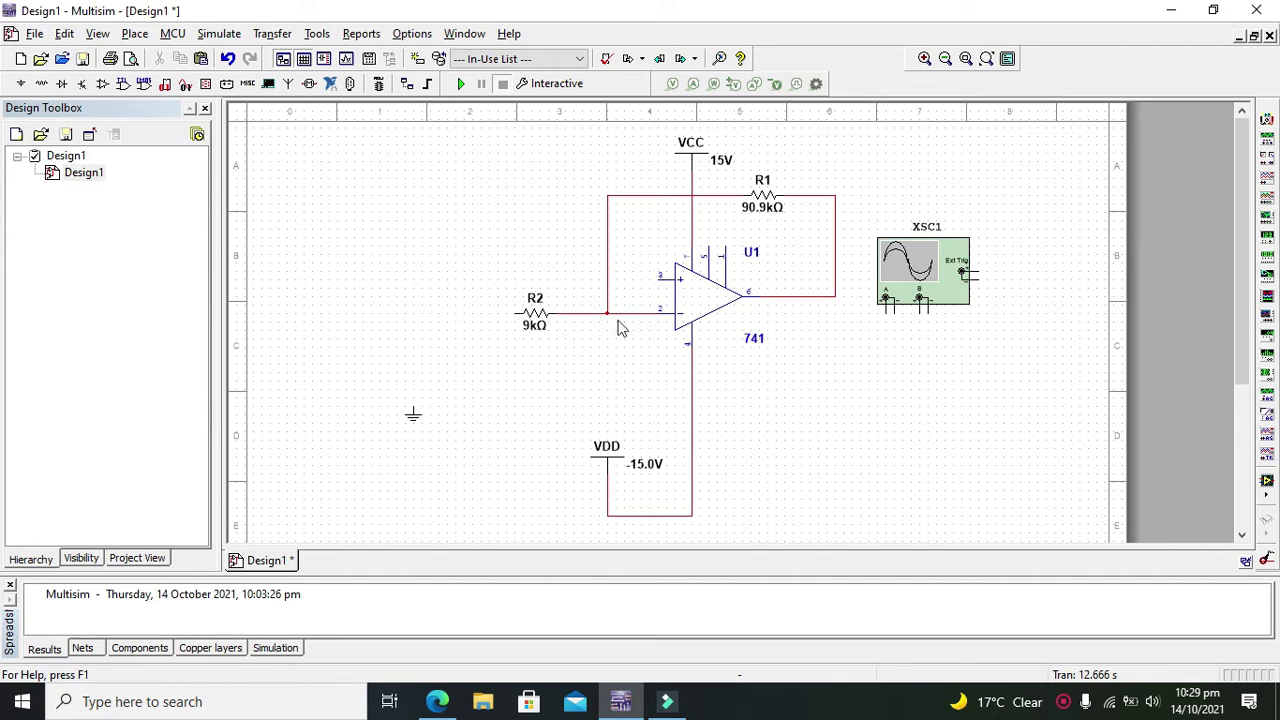
pyautogui.moveTo(413, 416); pyautogui.dragTo(413, 448)
pyautogui.click(503, 418)
# - Place an AC_VOLTAGE source V1 above the ground symbol
pyautogui.click(22, 83)
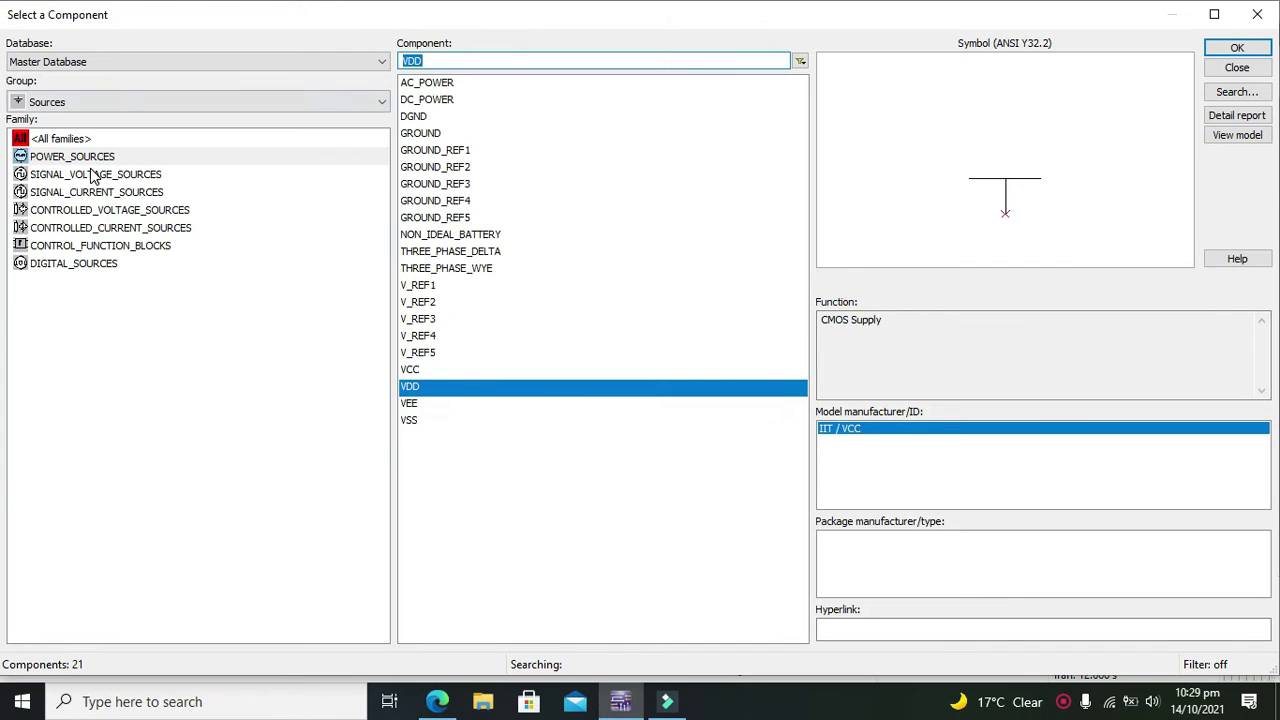
pyautogui.click(92, 175)
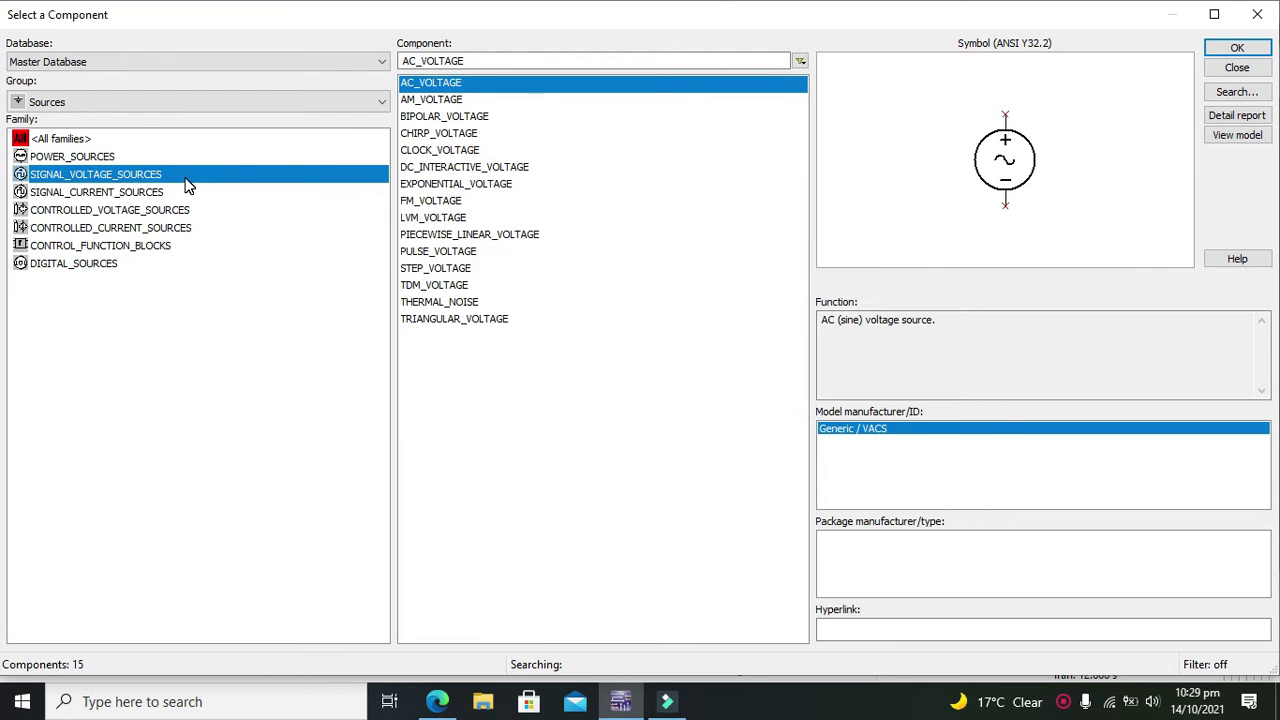
pyautogui.click(470, 88)
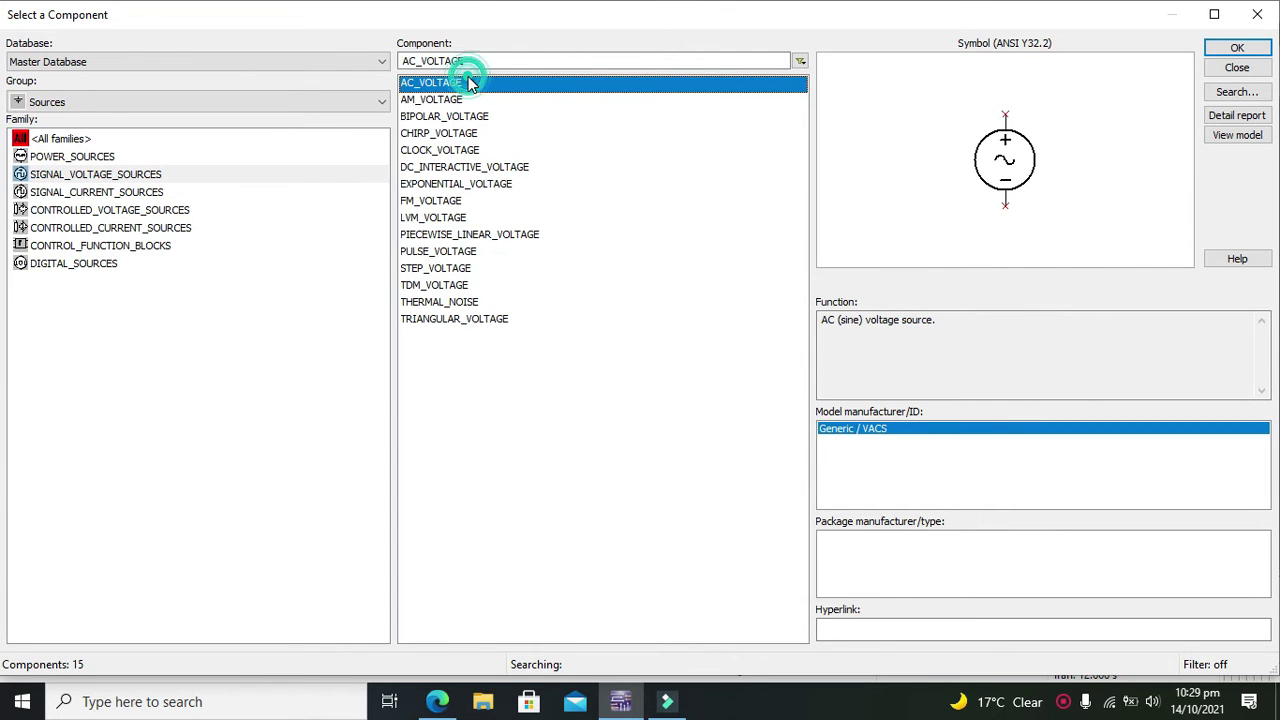
pyautogui.click(1238, 49)
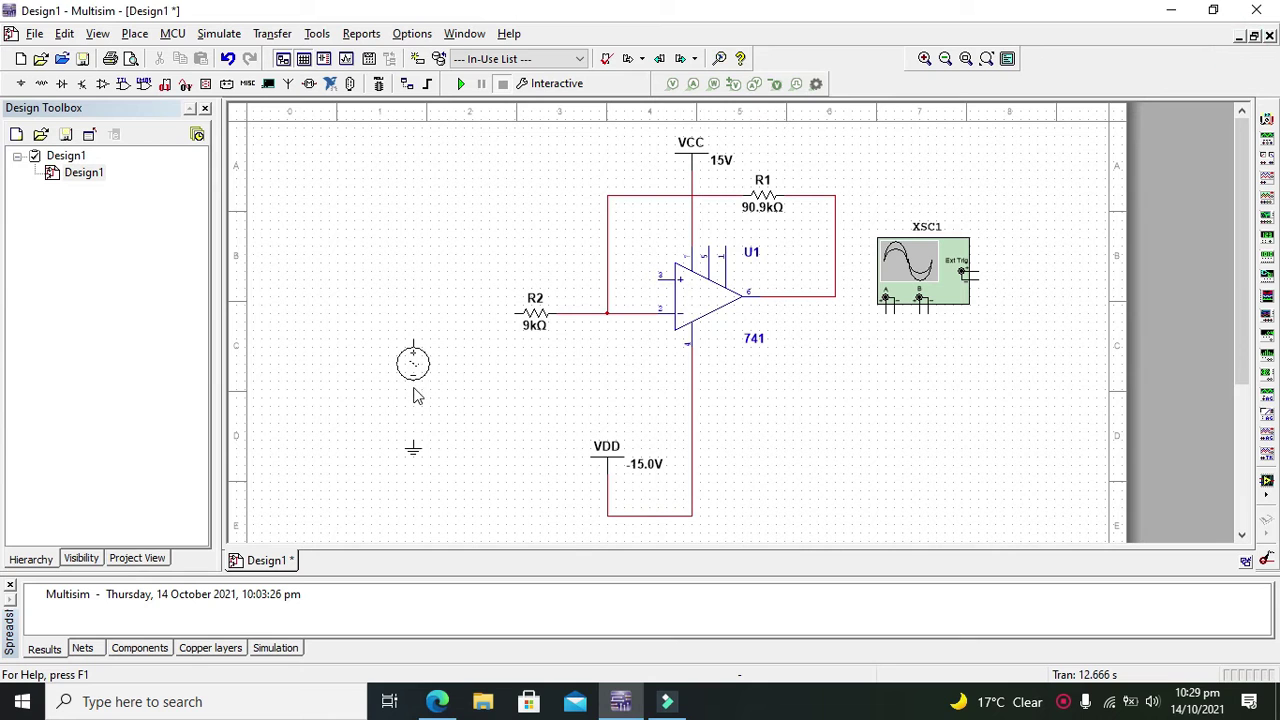
pyautogui.click(411, 403)
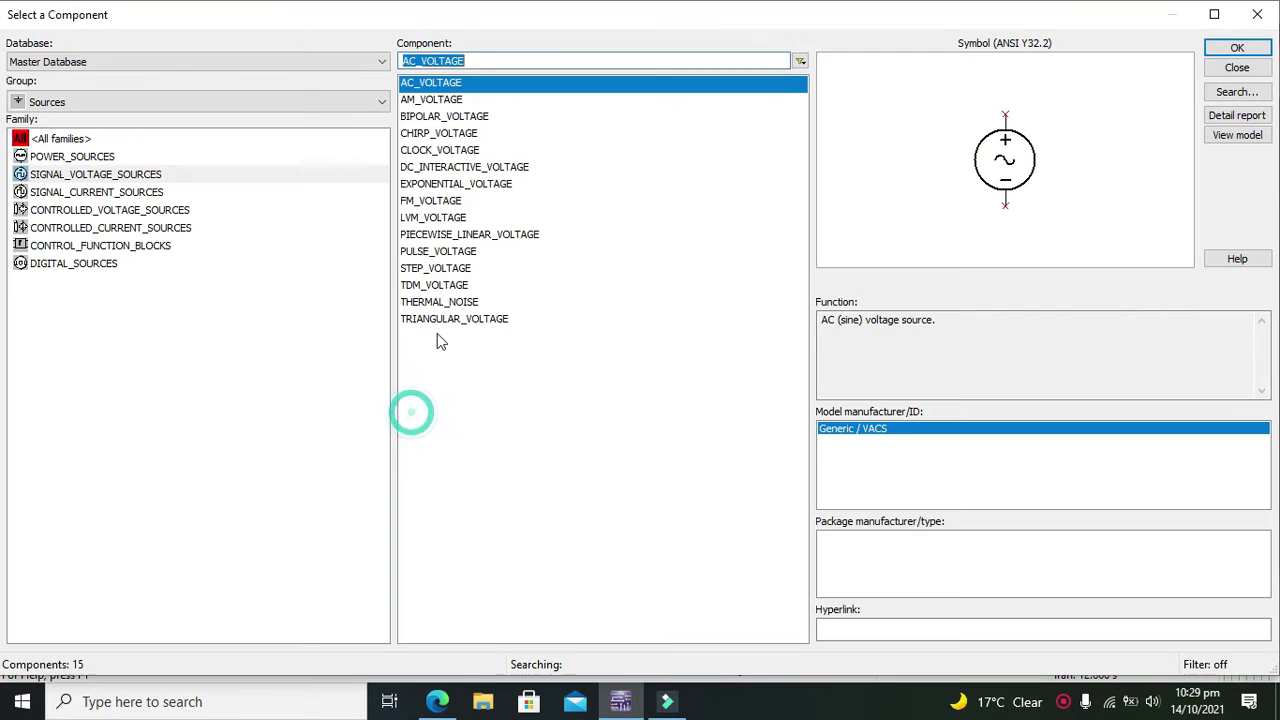
pyautogui.click(1268, 22)
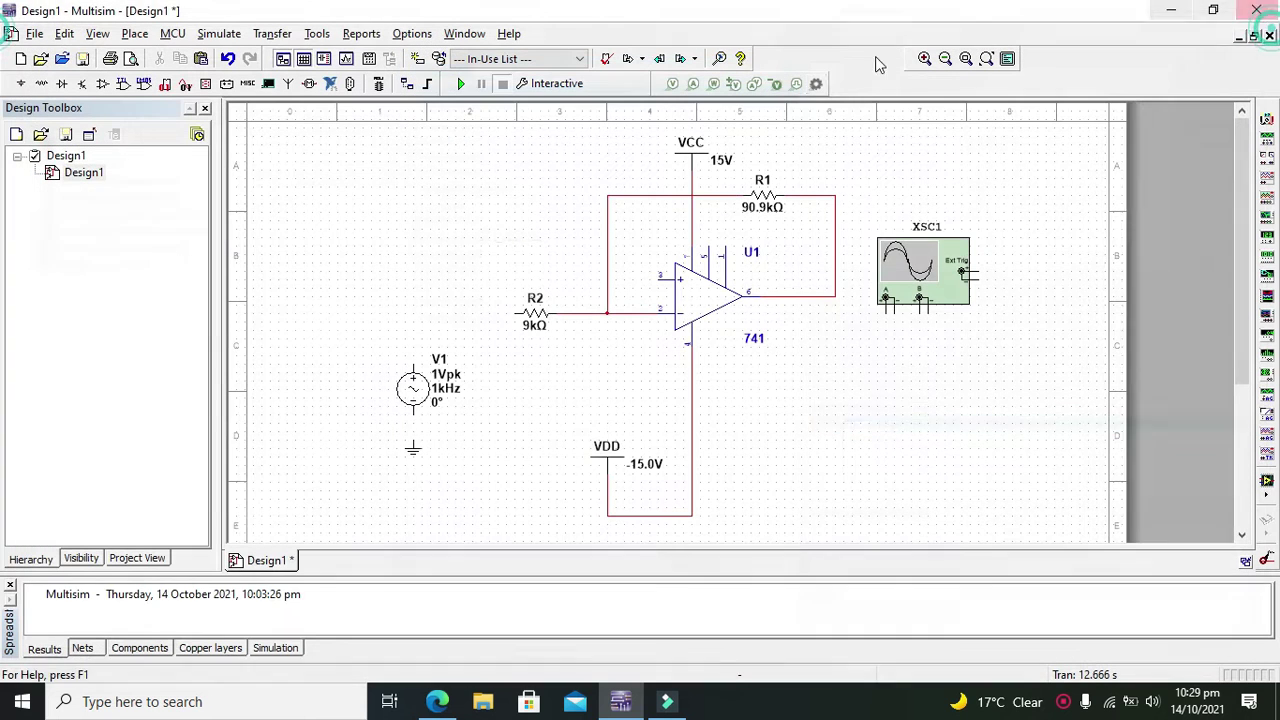
# - Wire R2's left end to V1's top terminal
pyautogui.click(514, 313)
pyautogui.click(413, 372)
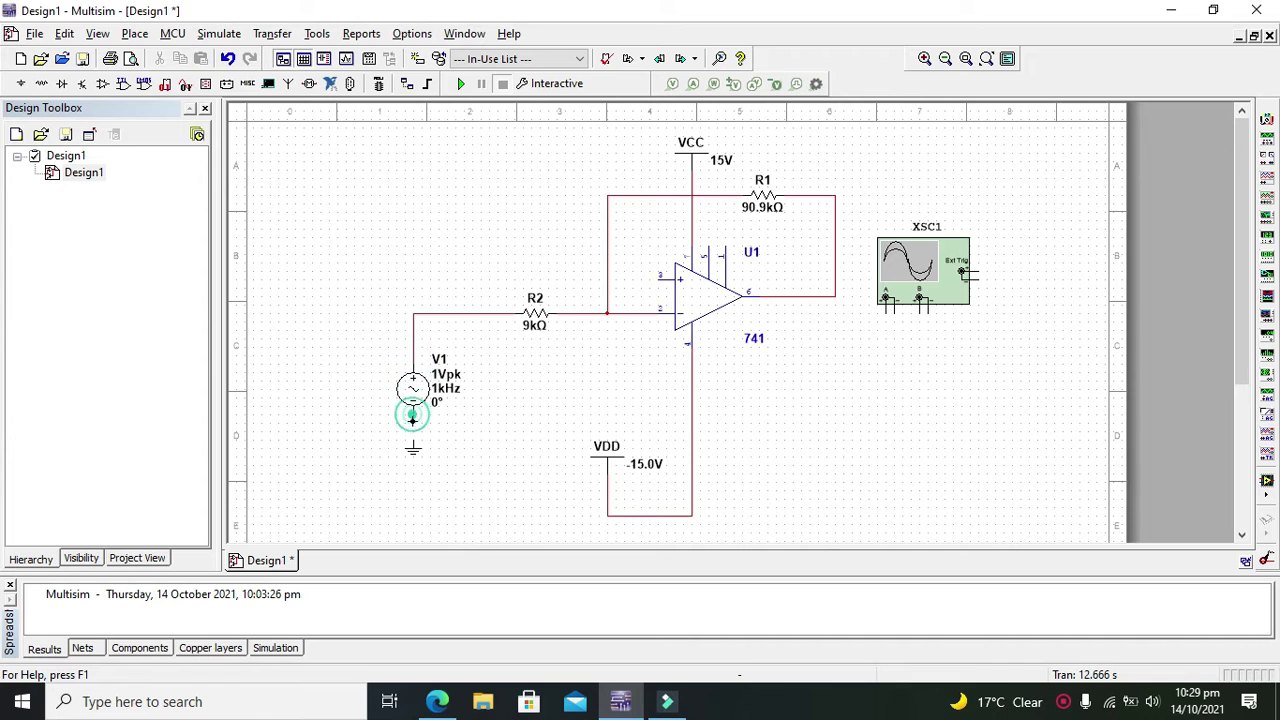
pyautogui.click(413, 412)
# - Ground V1's bottom terminal and set V1 to 2 Vpk at 10 Hz
pyautogui.click(412, 434)
pyautogui.click(414, 388)
pyautogui.doubleClick(414, 388)
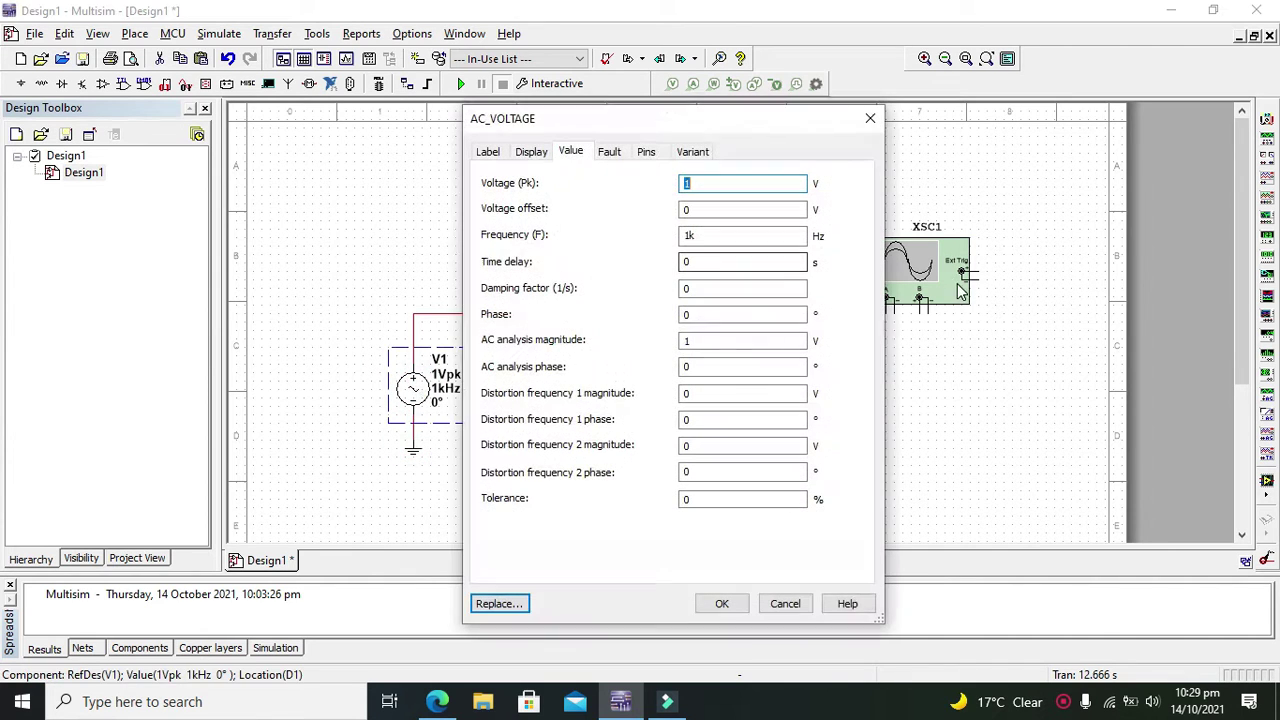
pyautogui.doubleClick(701, 235)
pyautogui.write('1')
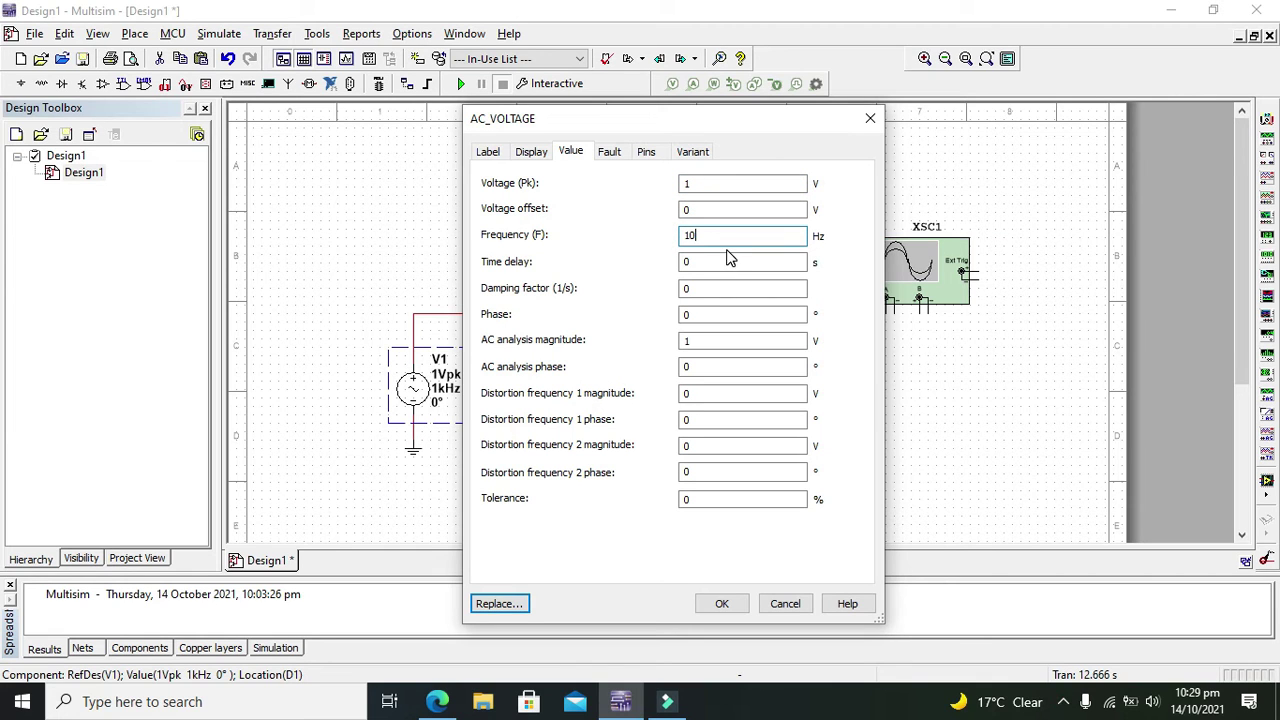
pyautogui.doubleClick(712, 183)
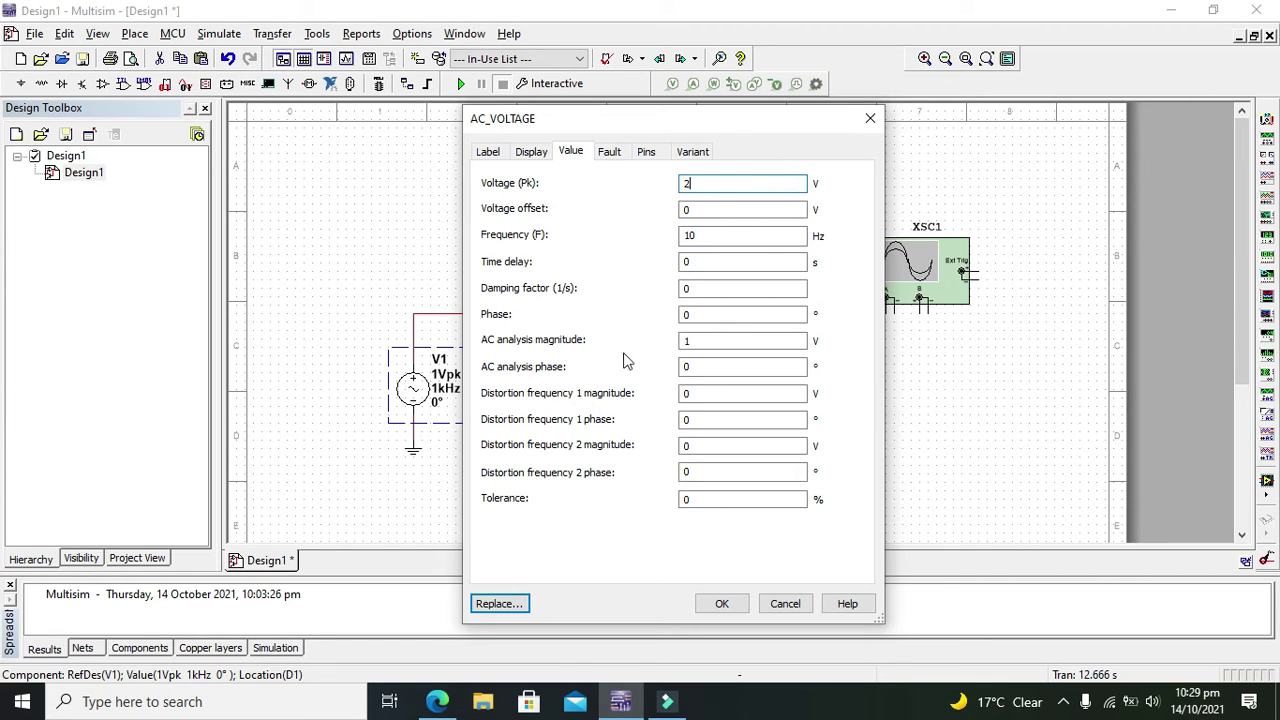
pyautogui.write('2')
pyautogui.click(722, 603)
pyautogui.click(555, 237)
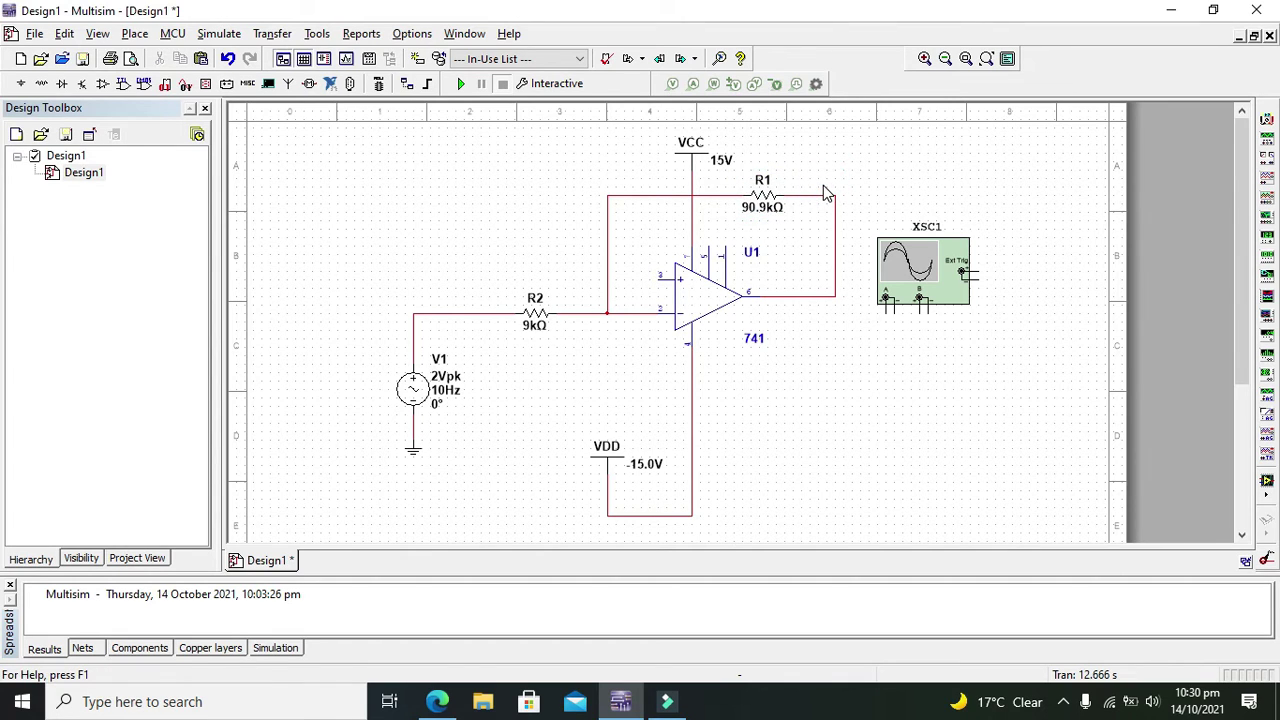
# - Wire oscilloscope channel A to the 741 output line
pyautogui.click(886, 313)
pyautogui.click(834, 295)
pyautogui.click(894, 308)
# - Wire oscilloscope channel B to R2's input node
pyautogui.click(920, 312)
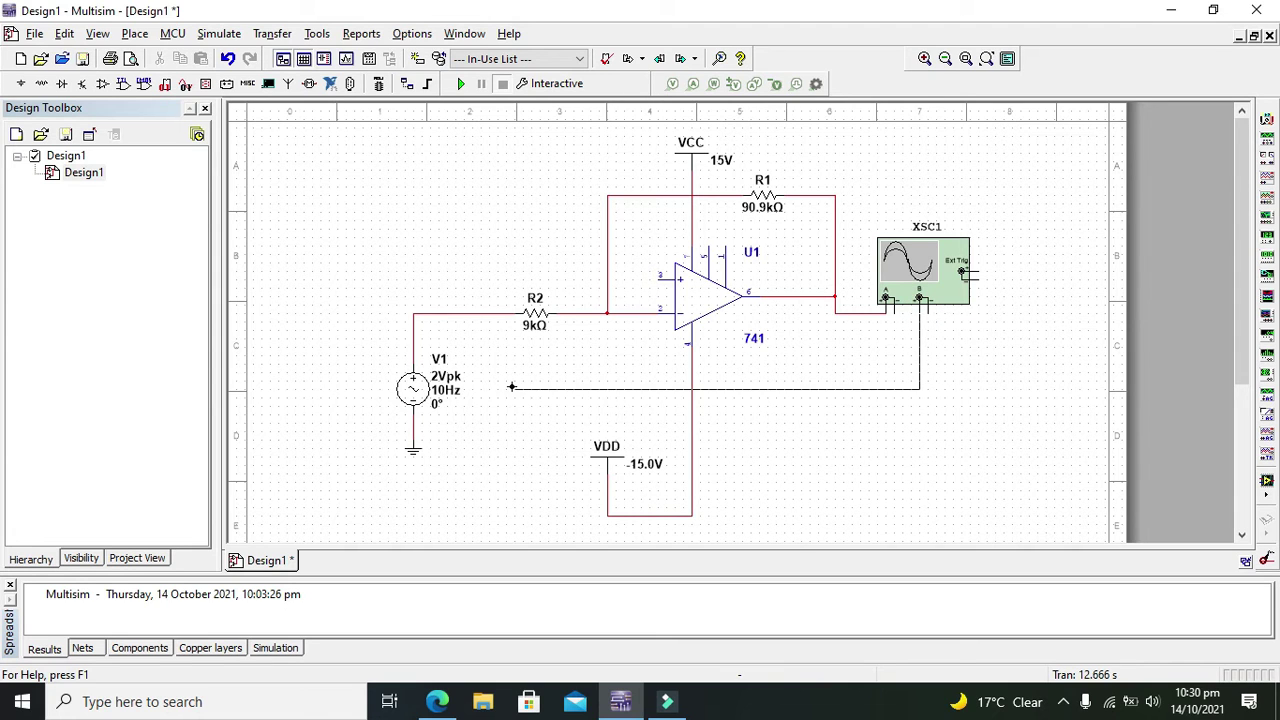
pyautogui.click(483, 316)
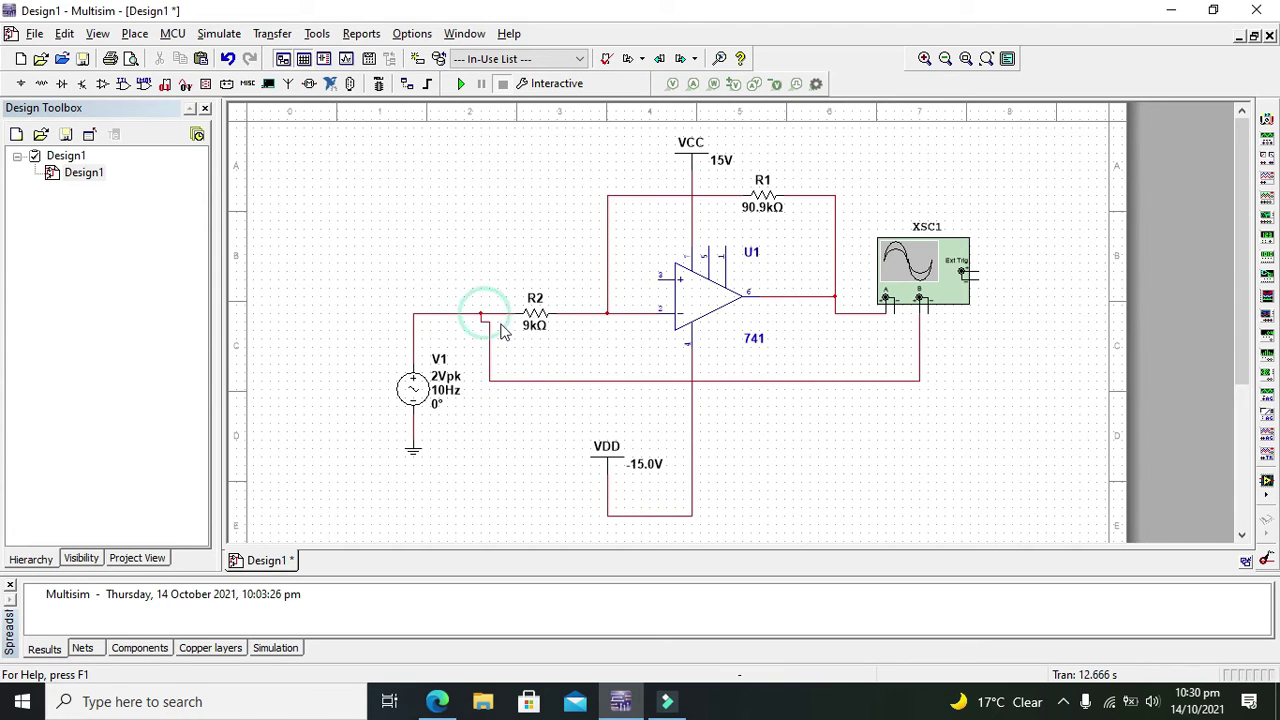
pyautogui.doubleClick(489, 343)
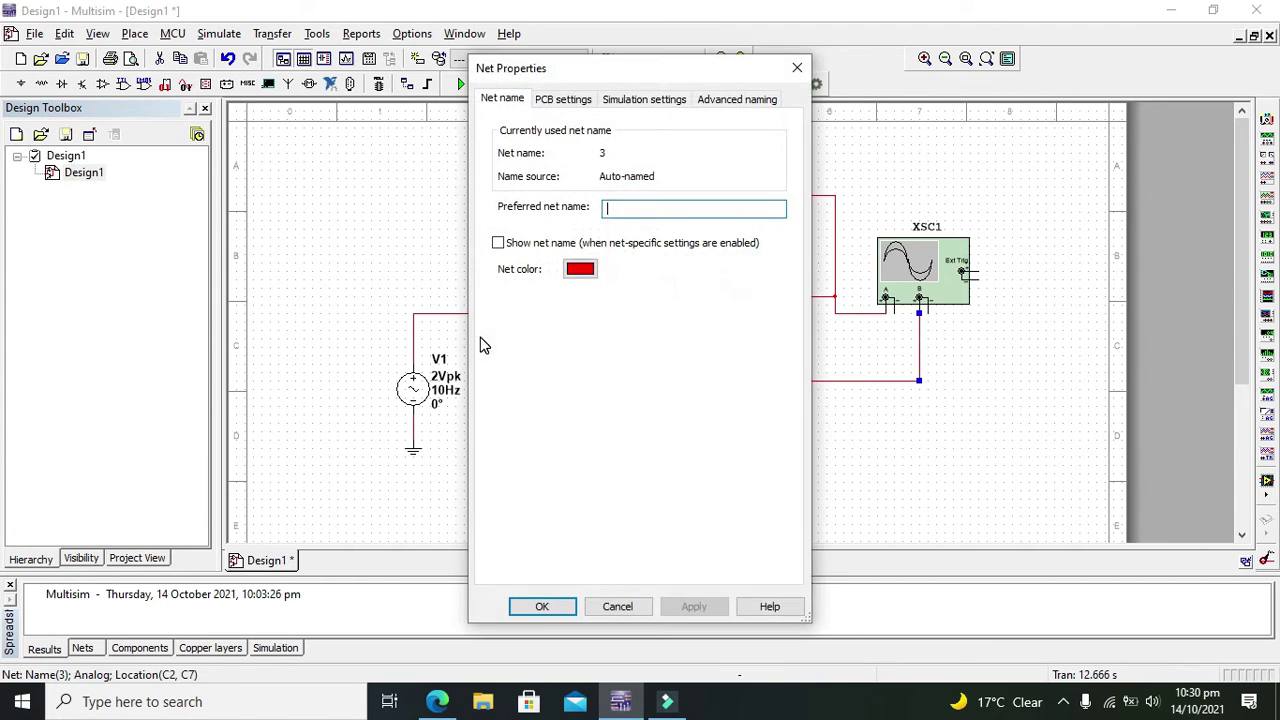
pyautogui.click(541, 610)
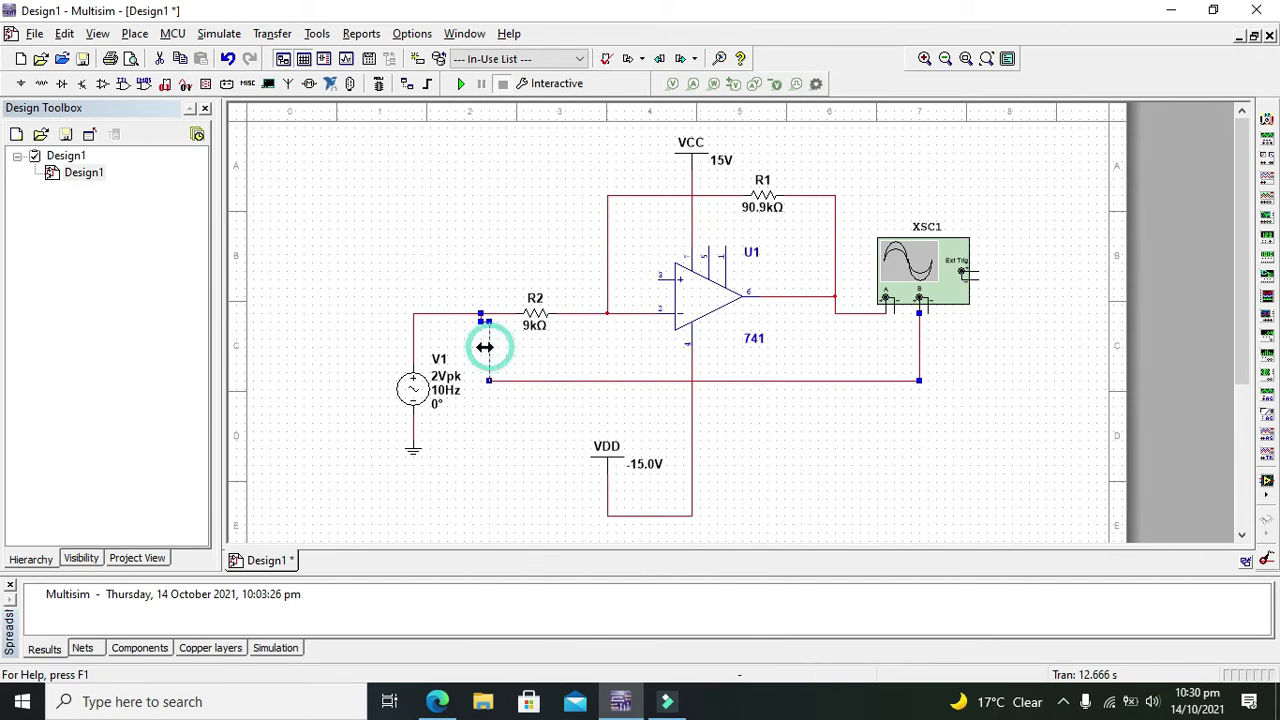
pyautogui.click(550, 350)
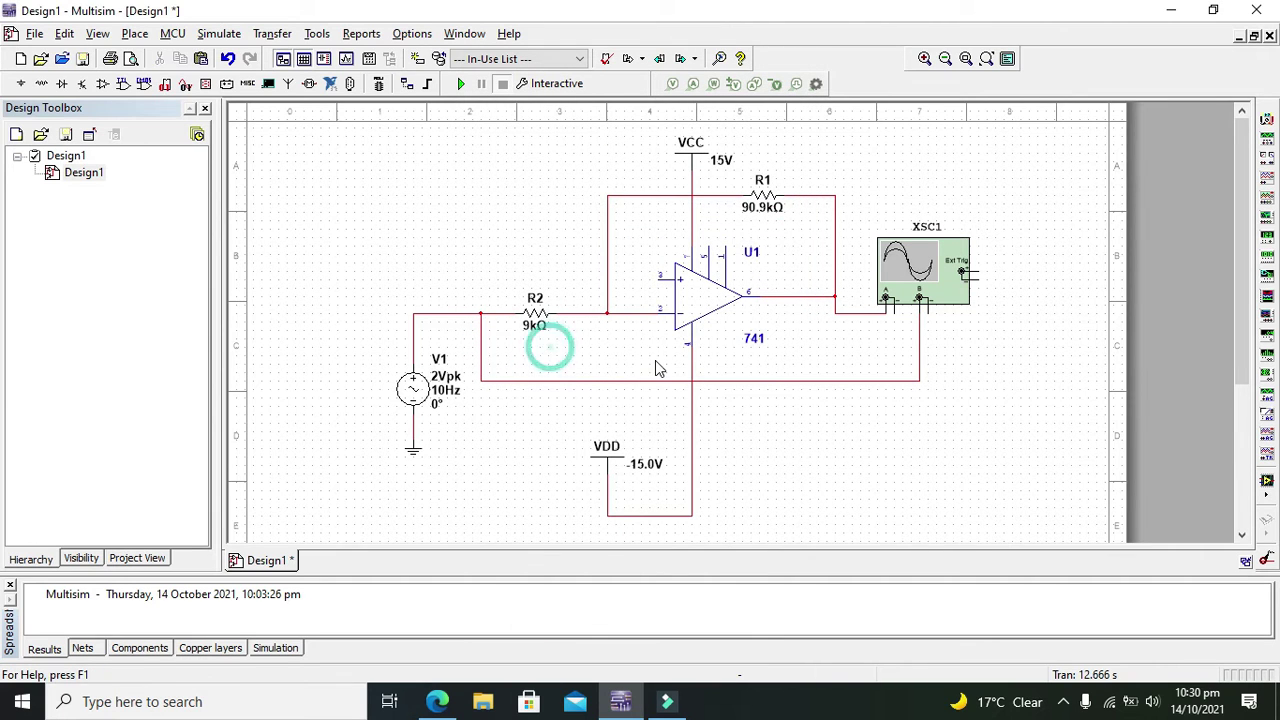
pyautogui.click(23, 84)
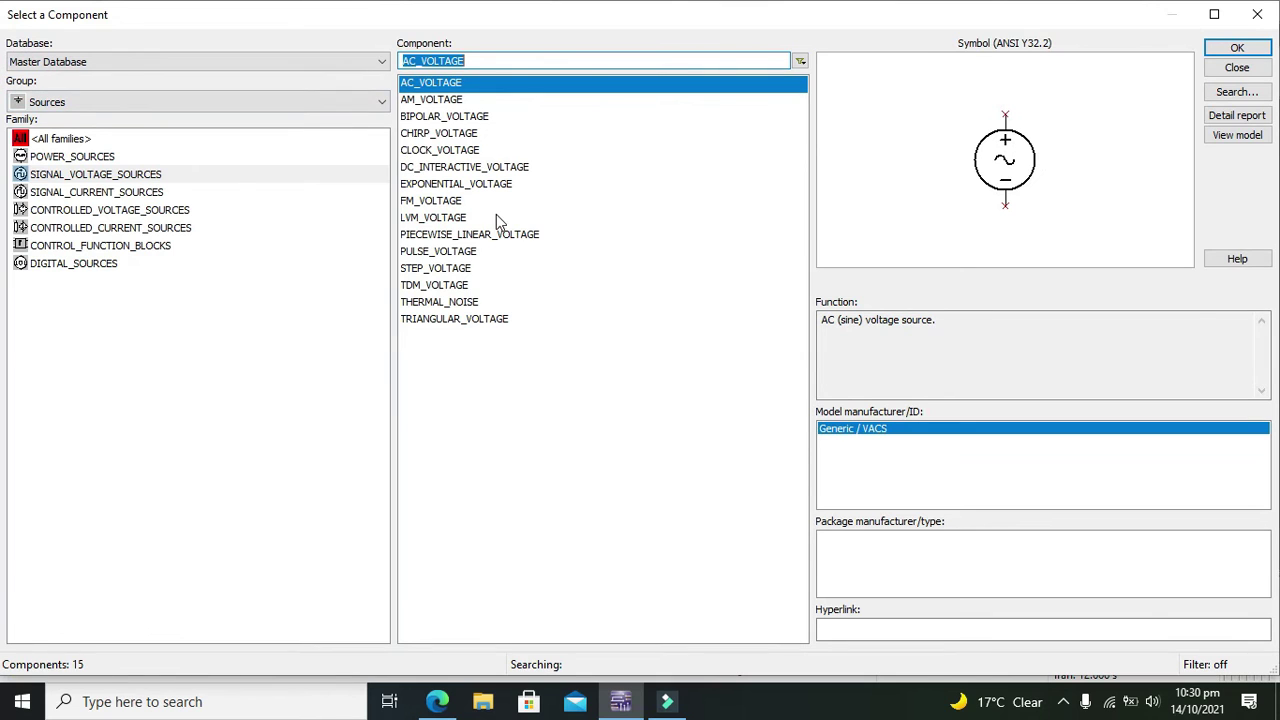
# - Place GROUND parts on the XSC1 A– and B– terminals, then run the simulation
pyautogui.click(145, 157)
pyautogui.click(405, 133)
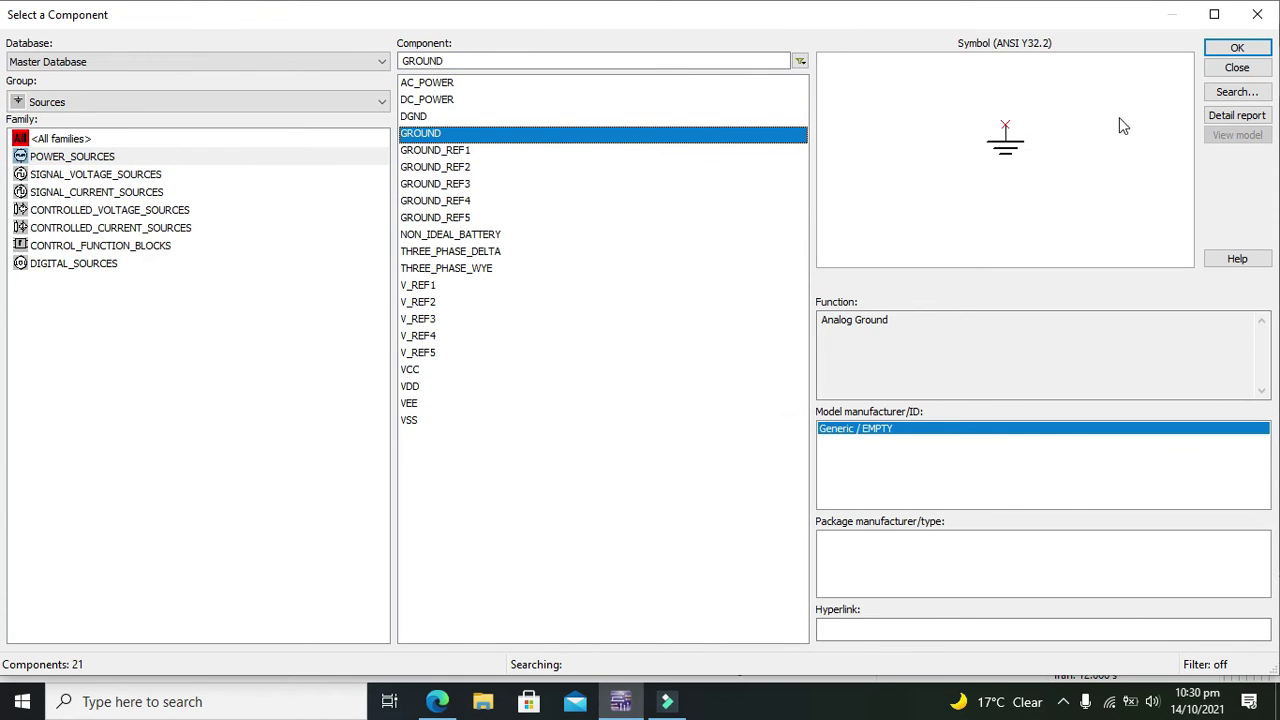
pyautogui.click(1237, 47)
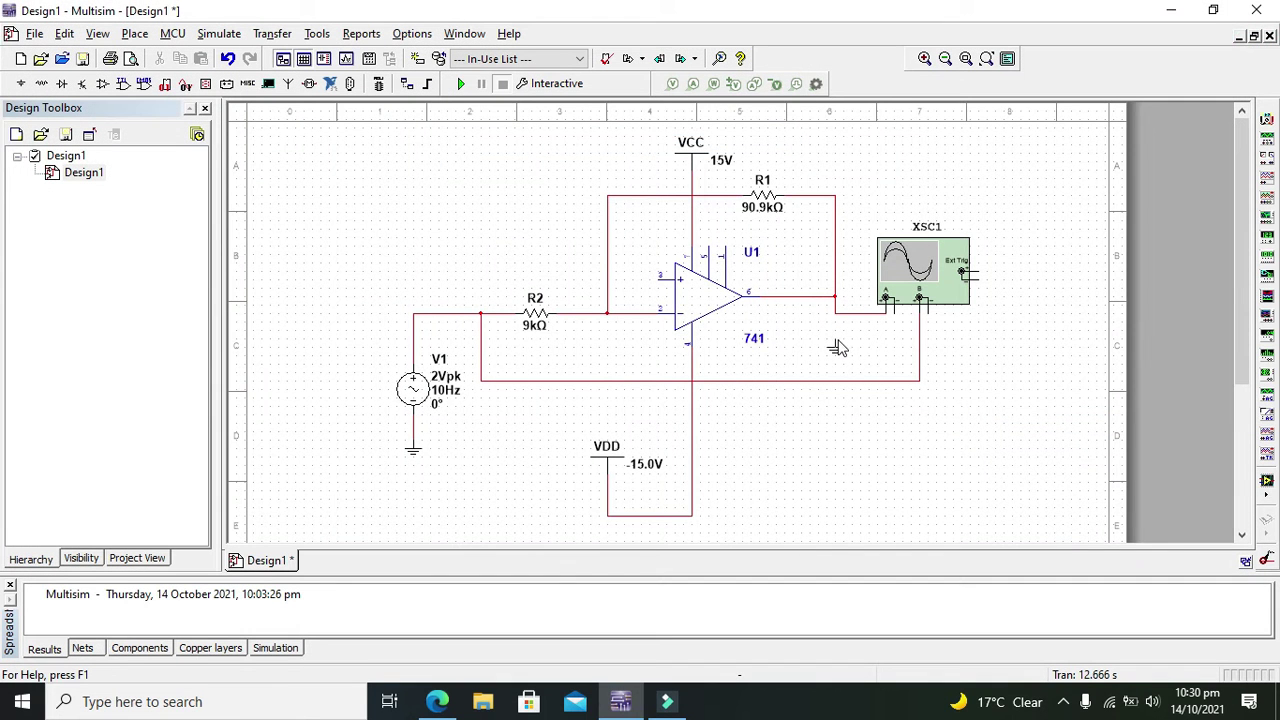
pyautogui.click(894, 322)
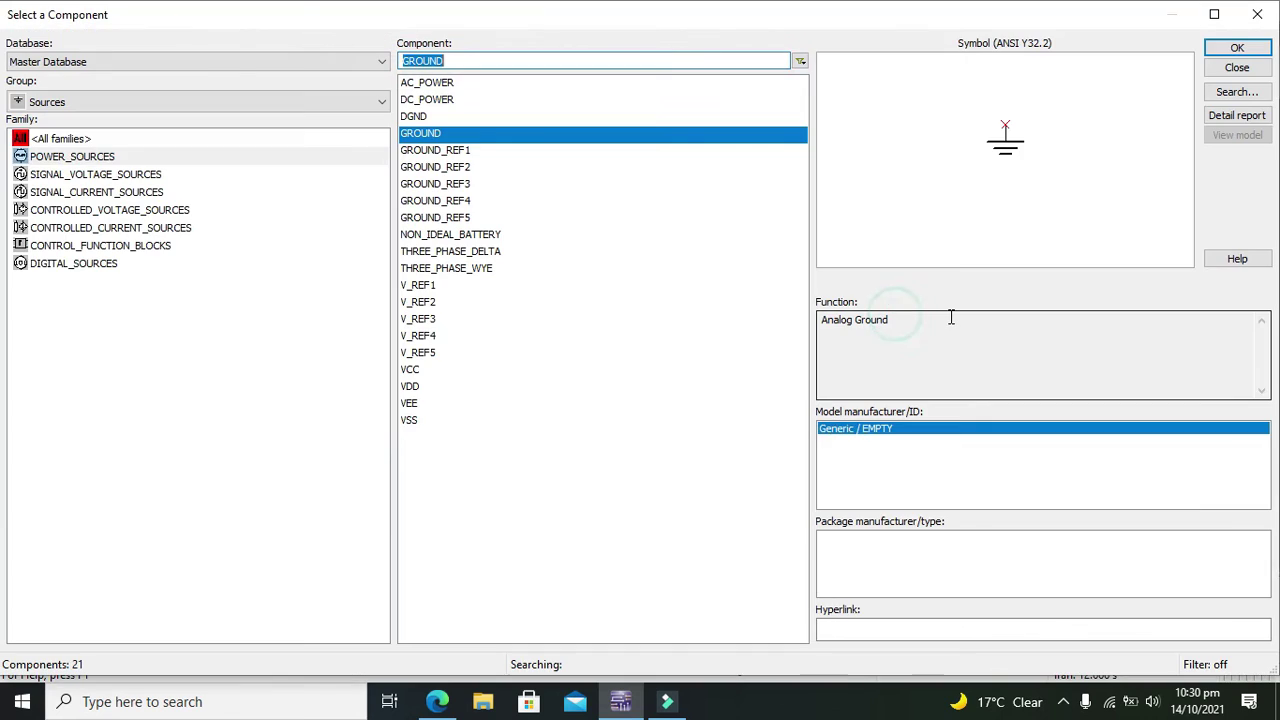
pyautogui.click(1237, 47)
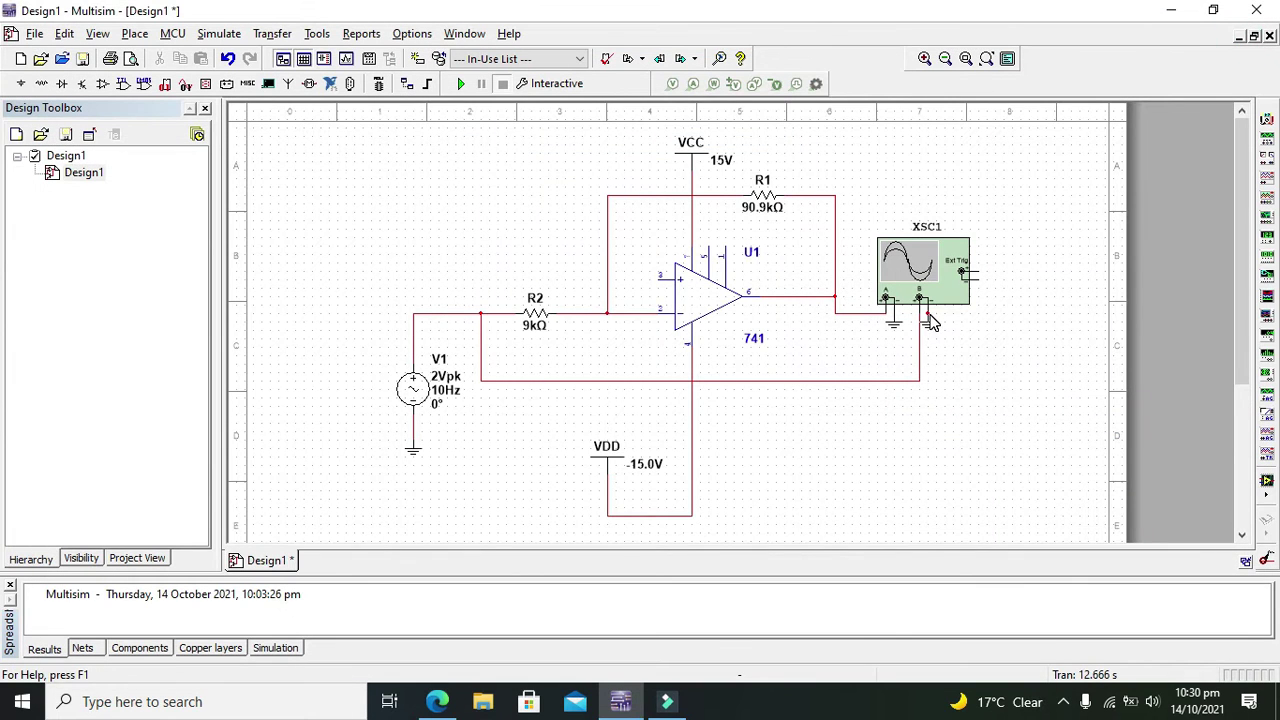
pyautogui.click(929, 322)
pyautogui.click(1257, 12)
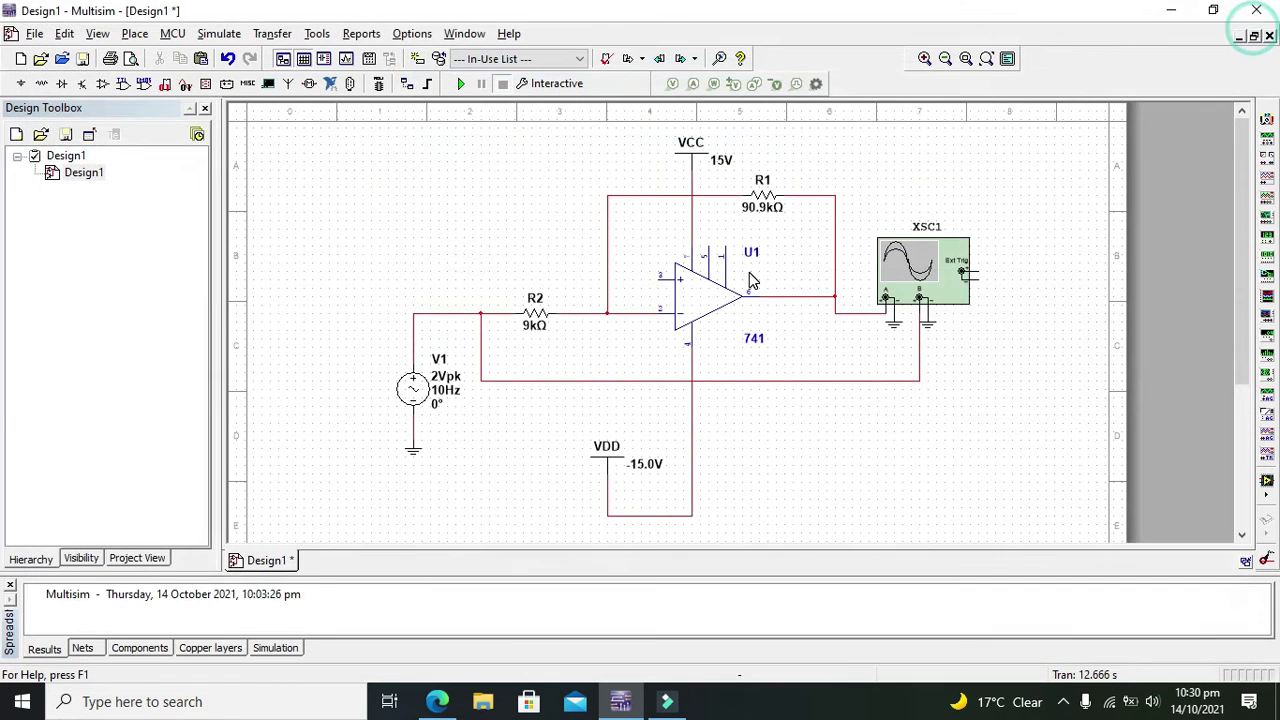
pyautogui.click(460, 84)
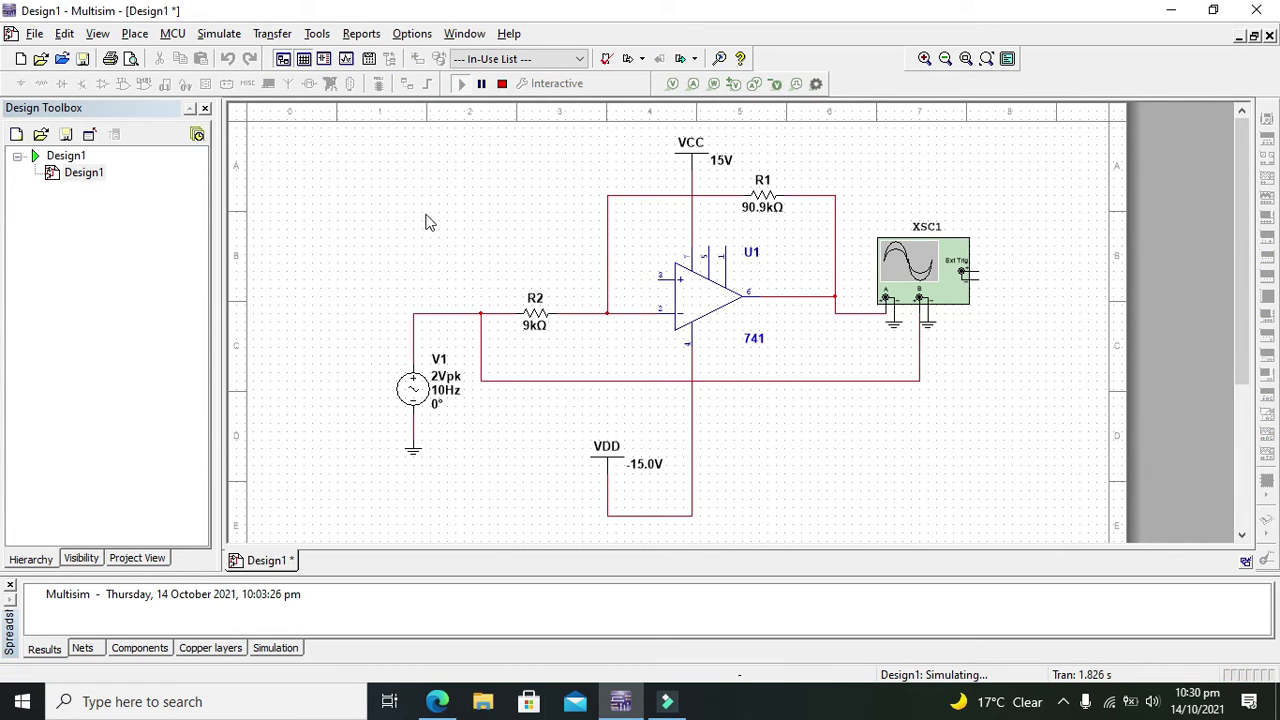
# - Open the XSC1 display, cycle triggering Single, Normal, Single, then stop the simulation
pyautogui.doubleClick(922, 268)
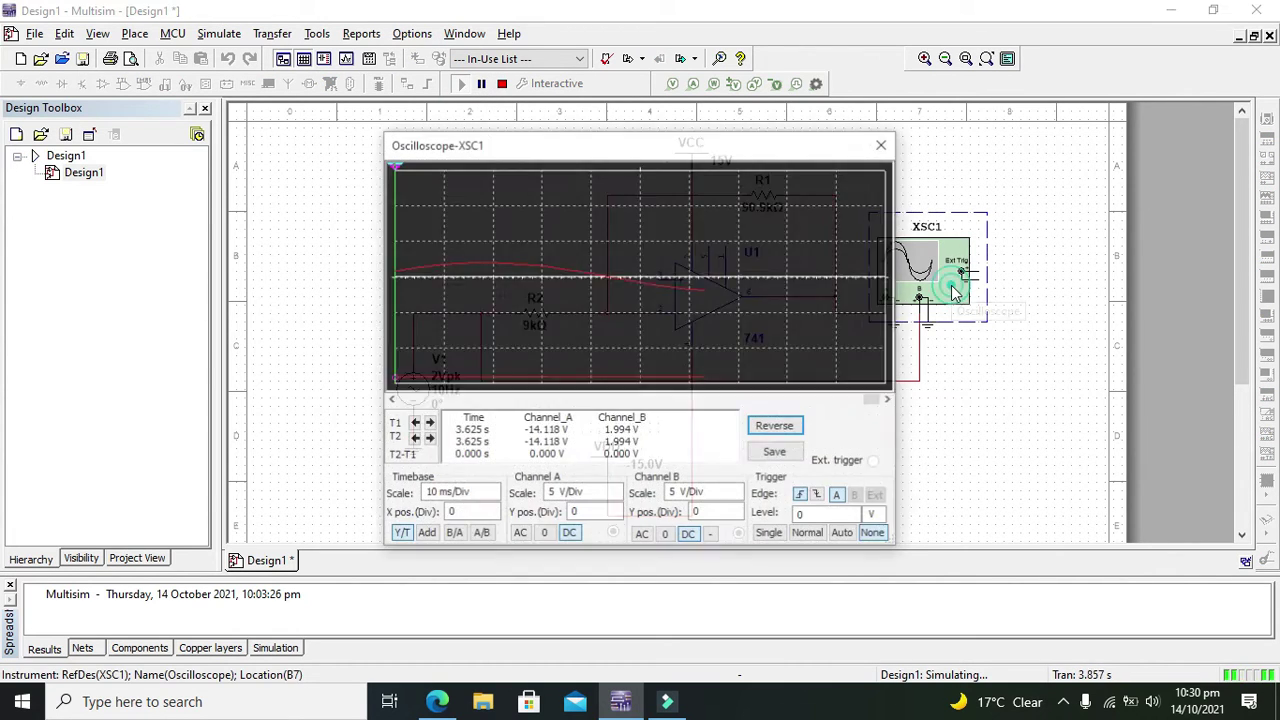
pyautogui.moveTo(604, 160); pyautogui.dragTo(901, 166)
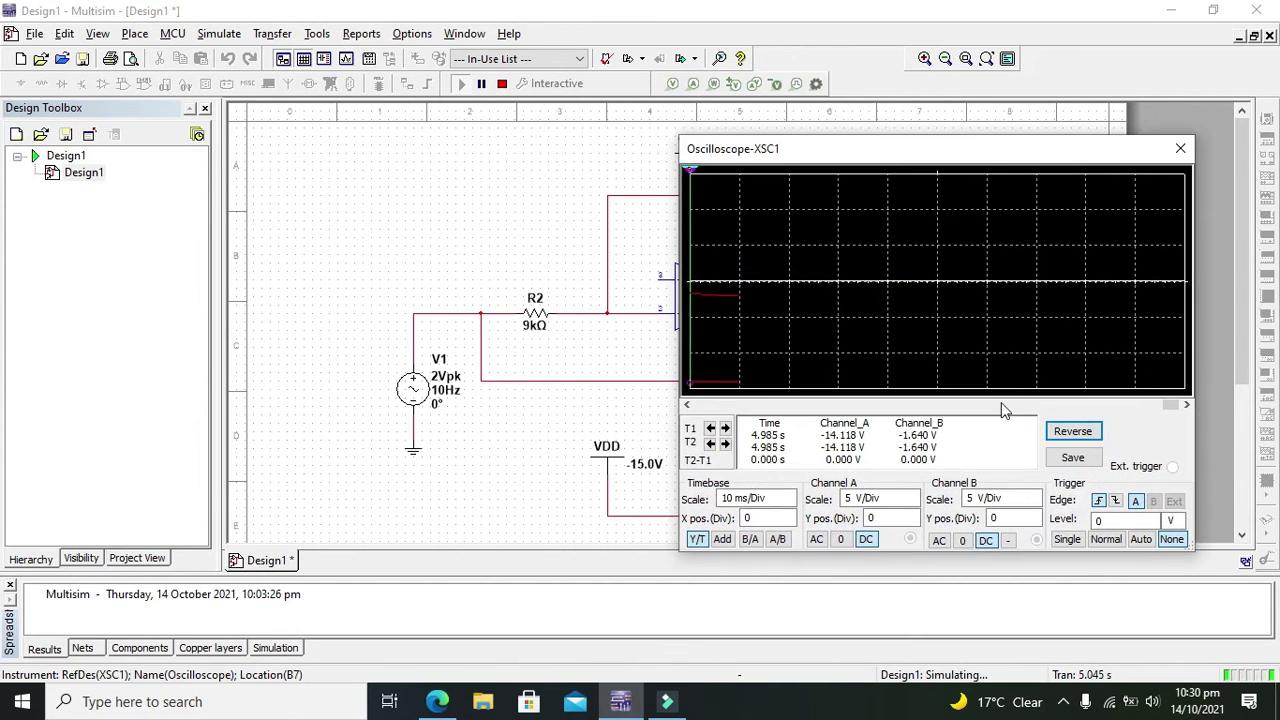
pyautogui.click(1067, 540)
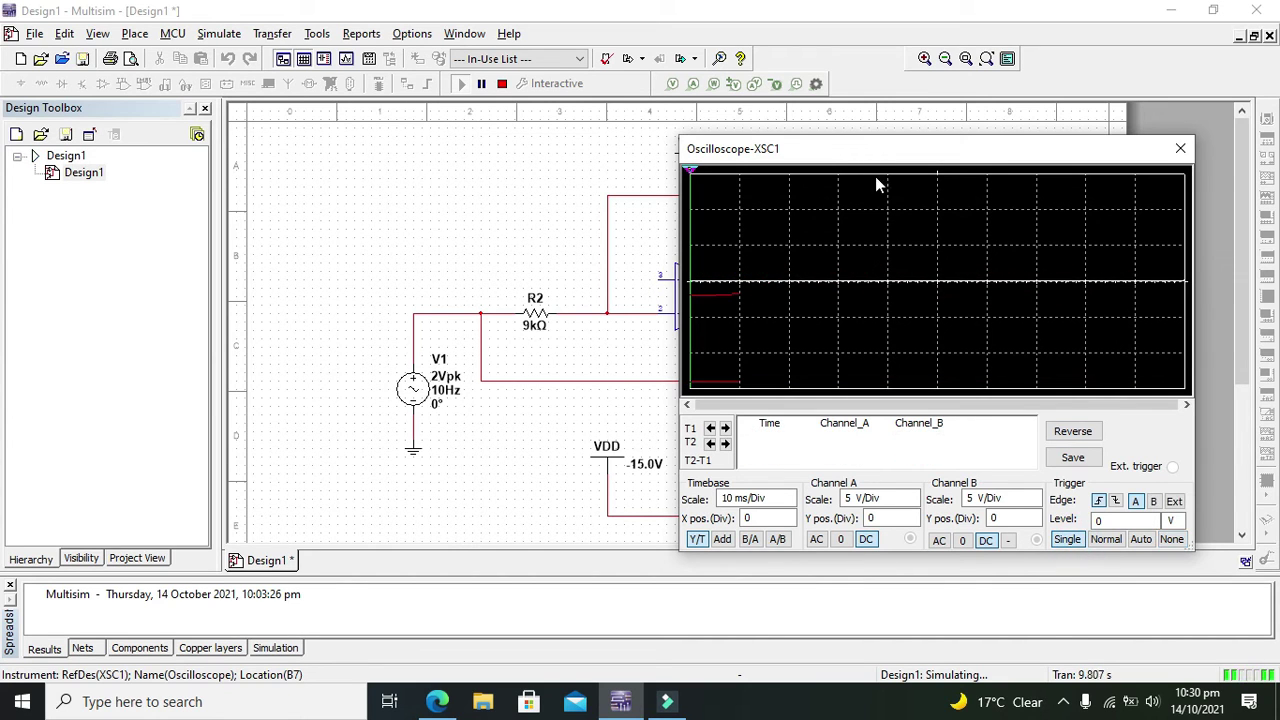
pyautogui.moveTo(872, 168); pyautogui.dragTo(1045, 179)
pyautogui.click(1268, 552)
pyautogui.click(1237, 551)
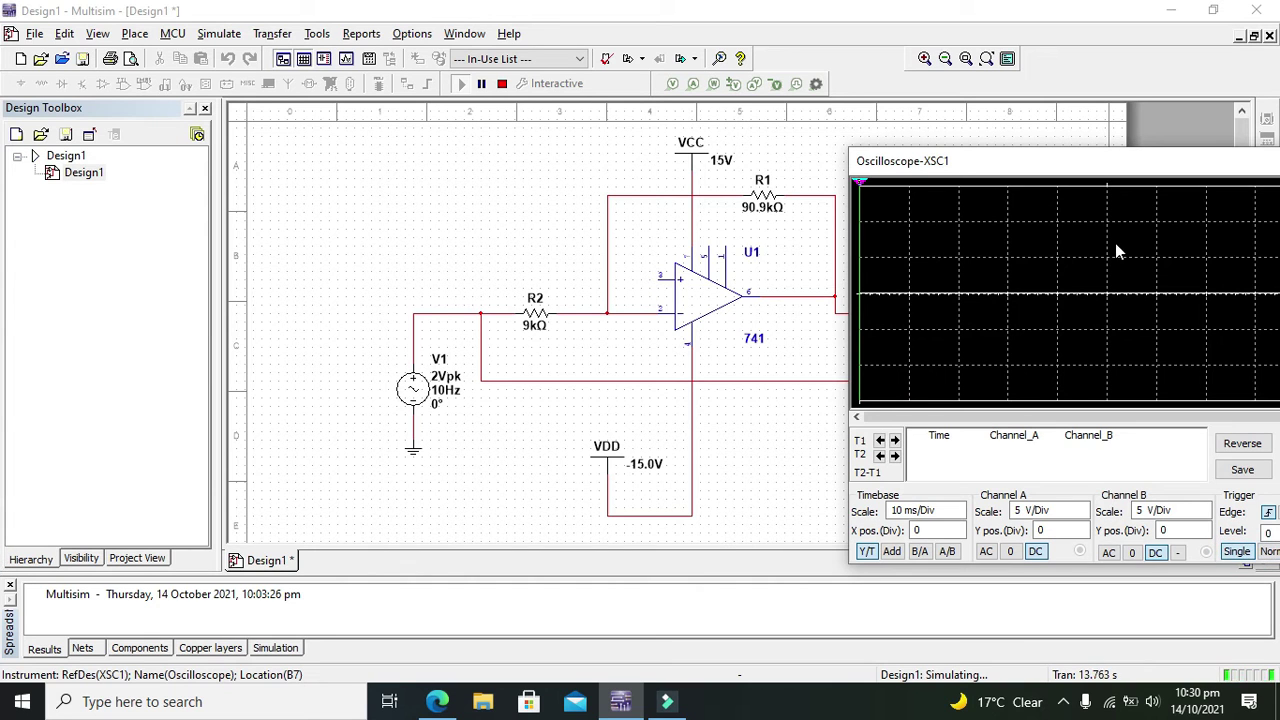
pyautogui.moveTo(1092, 166); pyautogui.dragTo(605, 412)
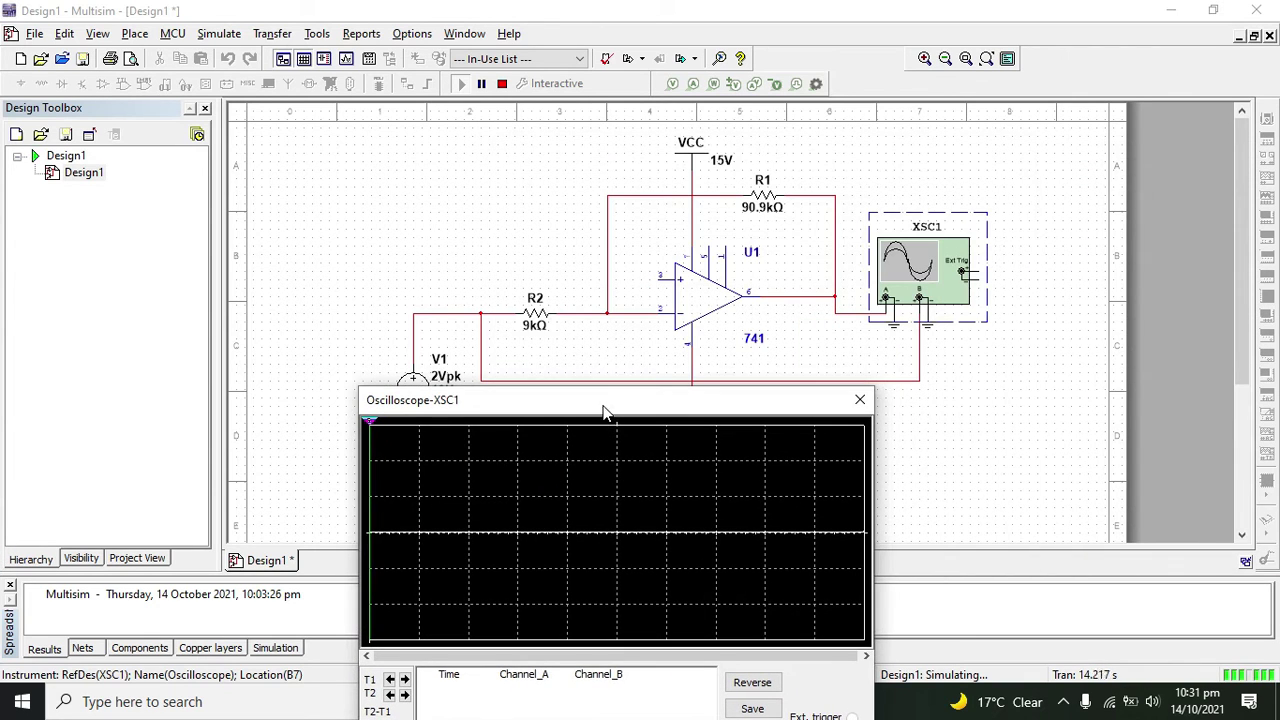
pyautogui.click(502, 84)
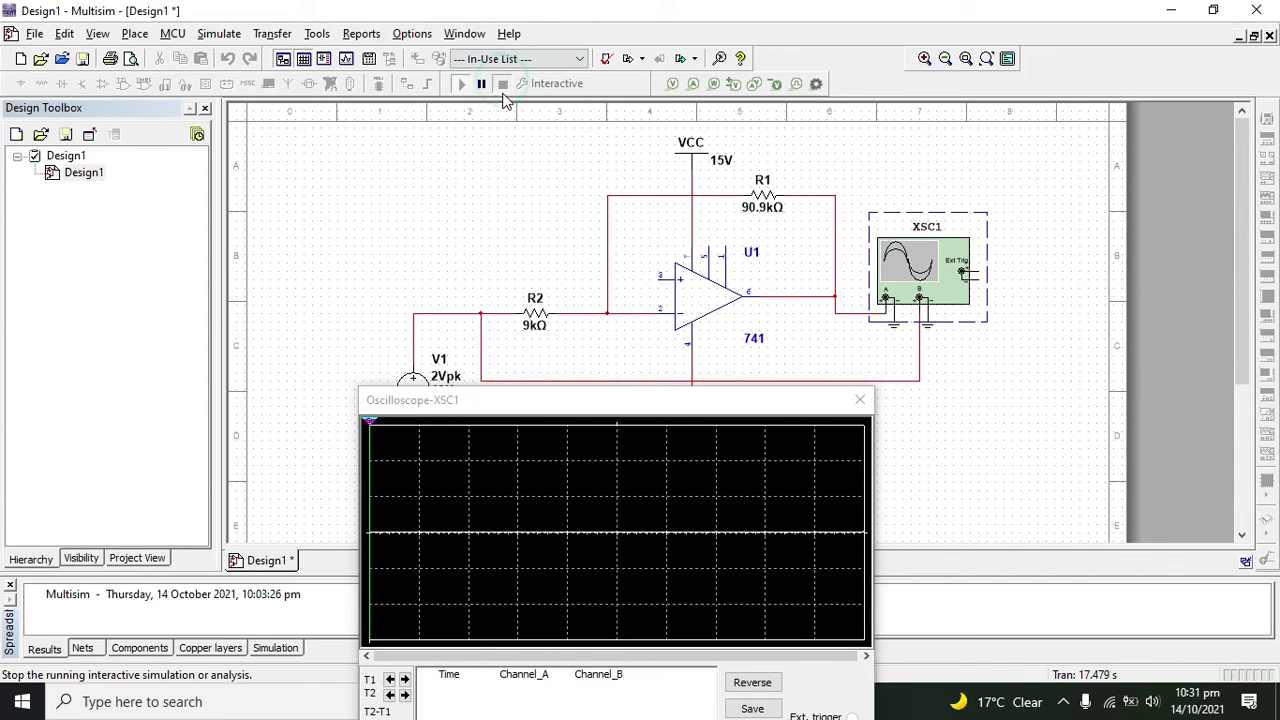
# - Close the oscilloscope and paste a copy of V1's ground beside the op-amp's pin 3
pyautogui.click(859, 399)
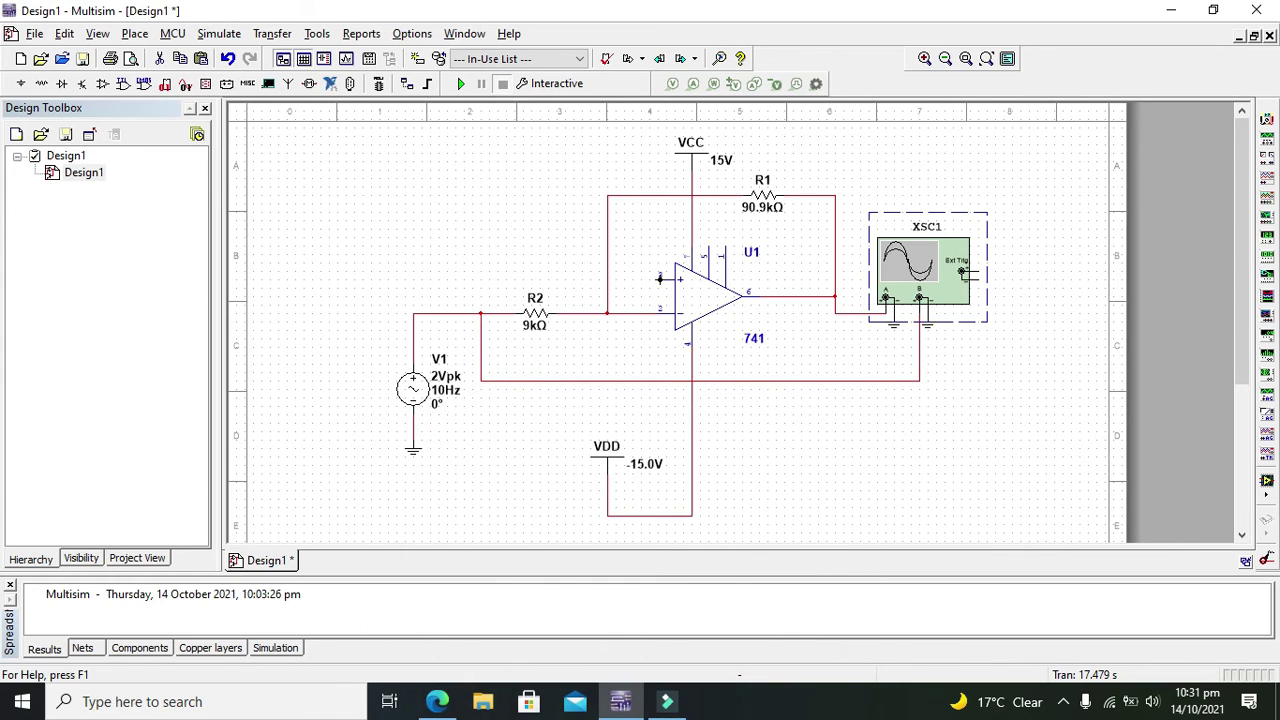
pyautogui.click(416, 458)
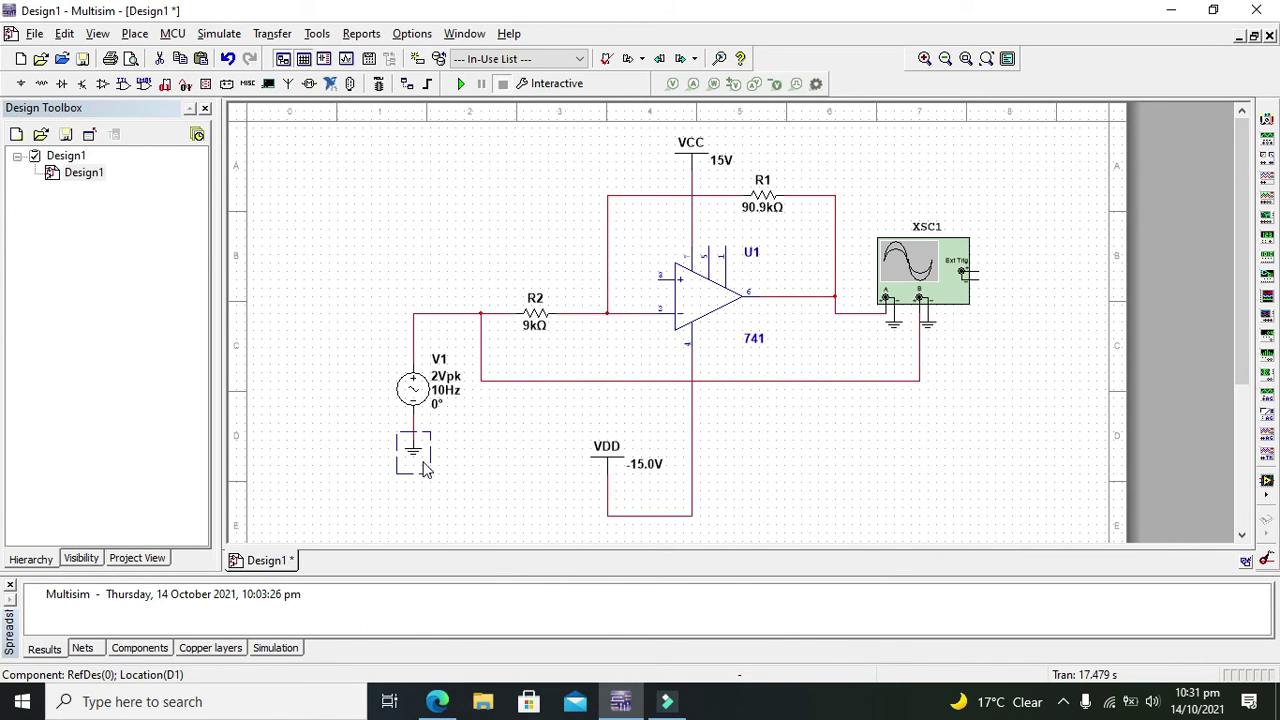
pyautogui.hotkey('ctrl', 'v')
pyautogui.click(628, 295)
# - Wire the 741's non-inverting input (pin 3) to the new ground
pyautogui.click(657, 278)
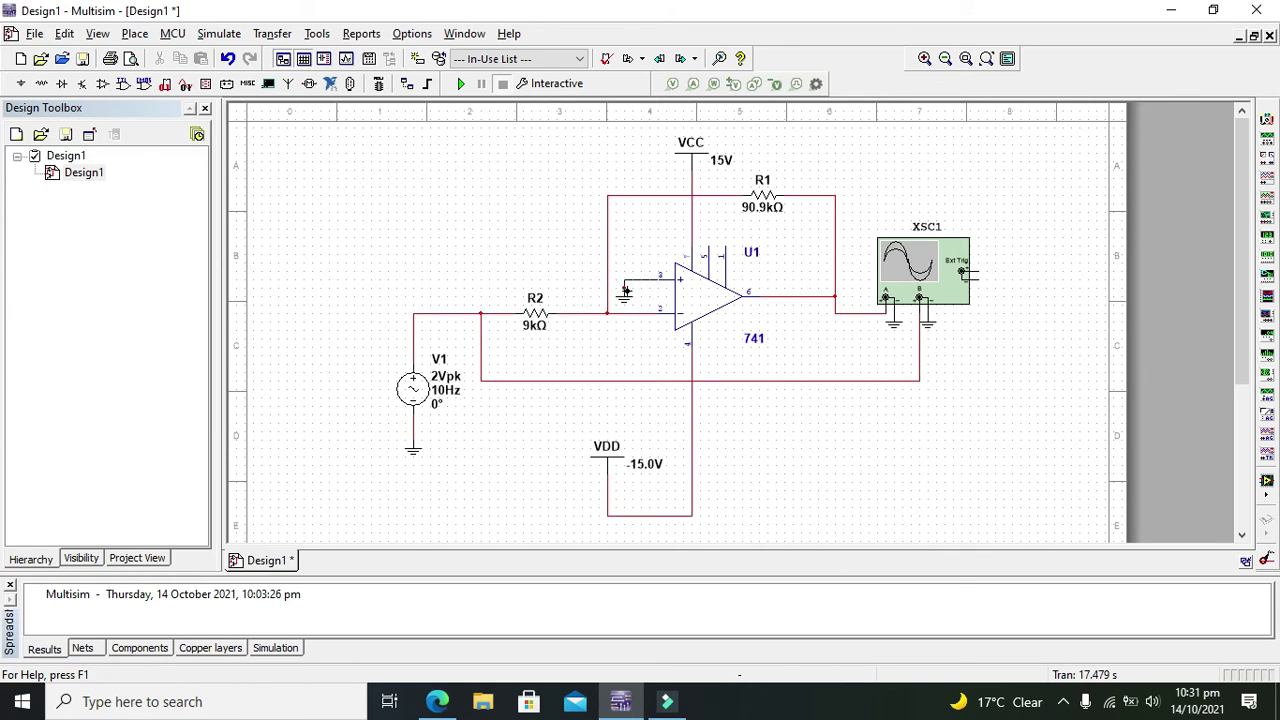
pyautogui.click(623, 286)
pyautogui.click(627, 261)
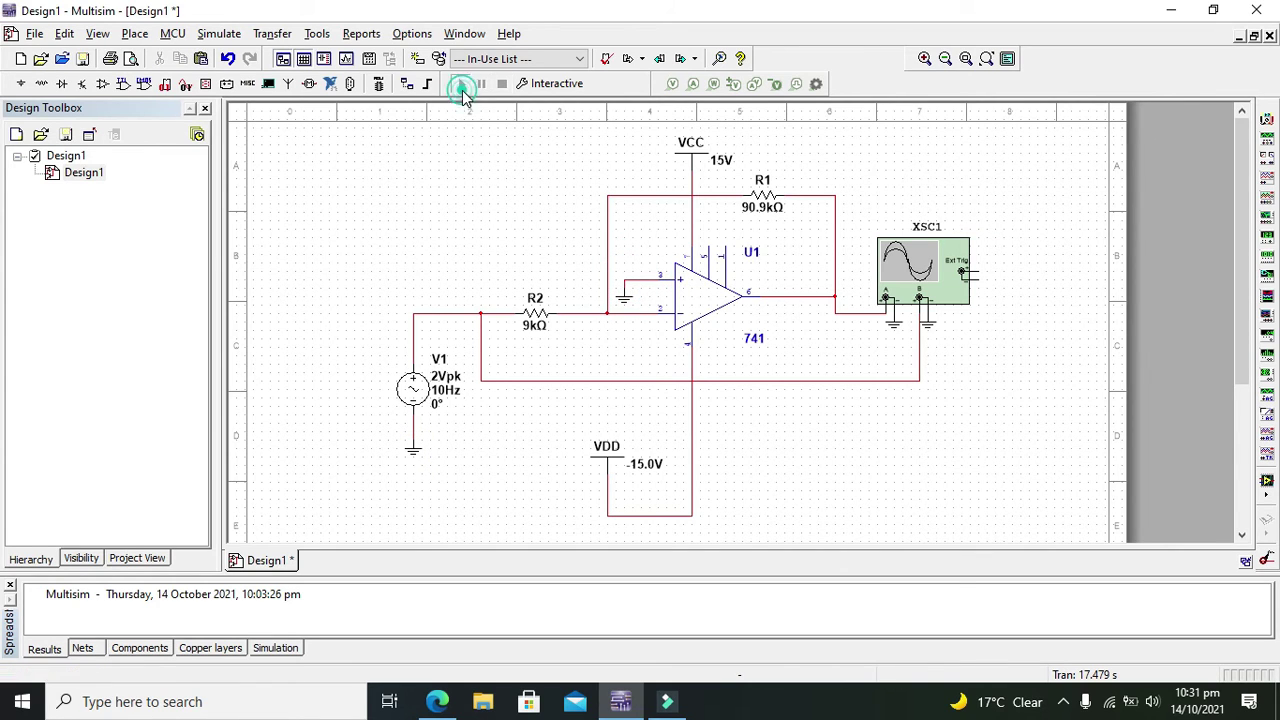
# - Rerun the simulation and open XSC1 to compare the input sine with the inverted, clipped output
pyautogui.click(461, 83)
pyautogui.doubleClick(958, 242)
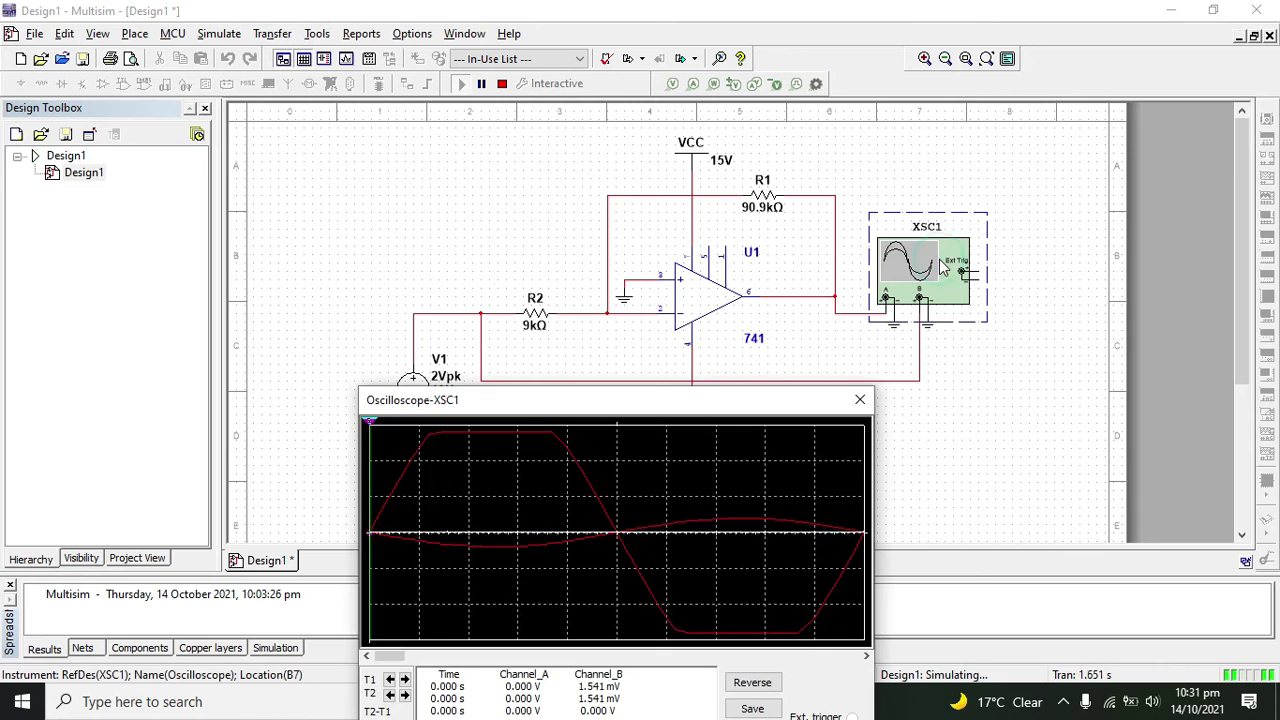
pyautogui.moveTo(652, 402); pyautogui.dragTo(1032, 366)
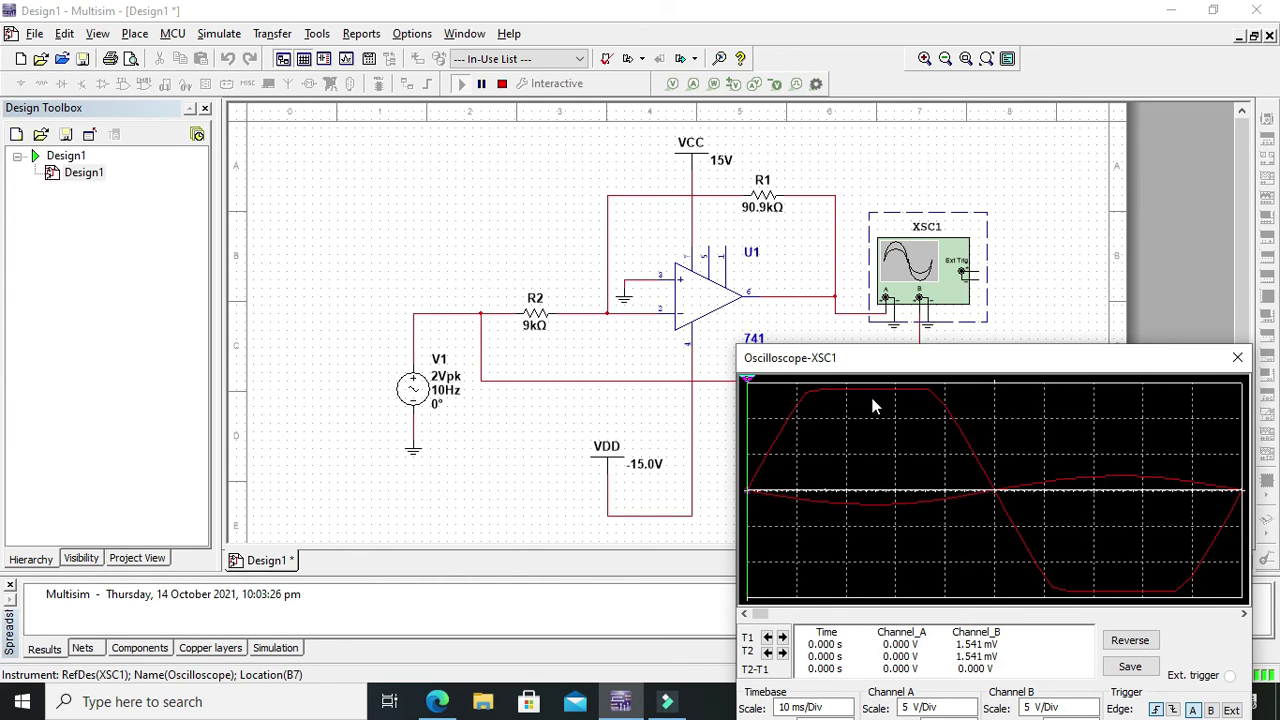
pyautogui.moveTo(894, 366); pyautogui.dragTo(926, 413)
pyautogui.click(1020, 350)
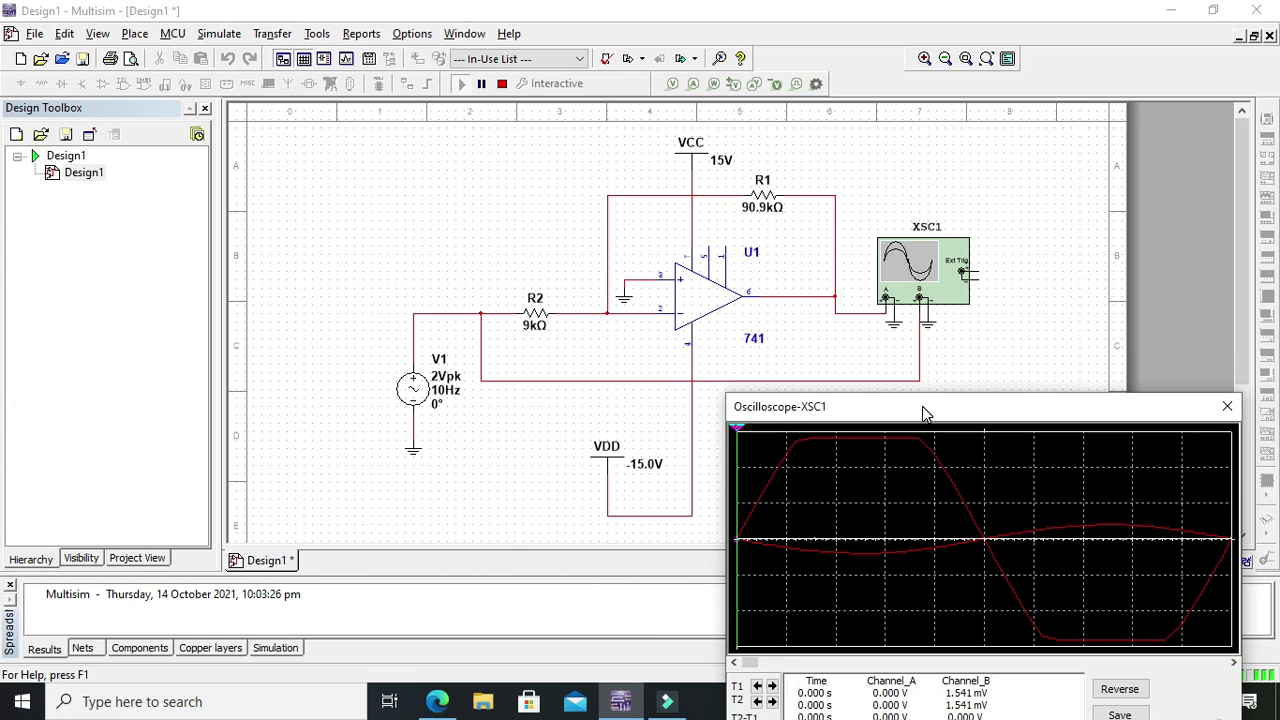
pyautogui.moveTo(922, 406); pyautogui.dragTo(13, 221)
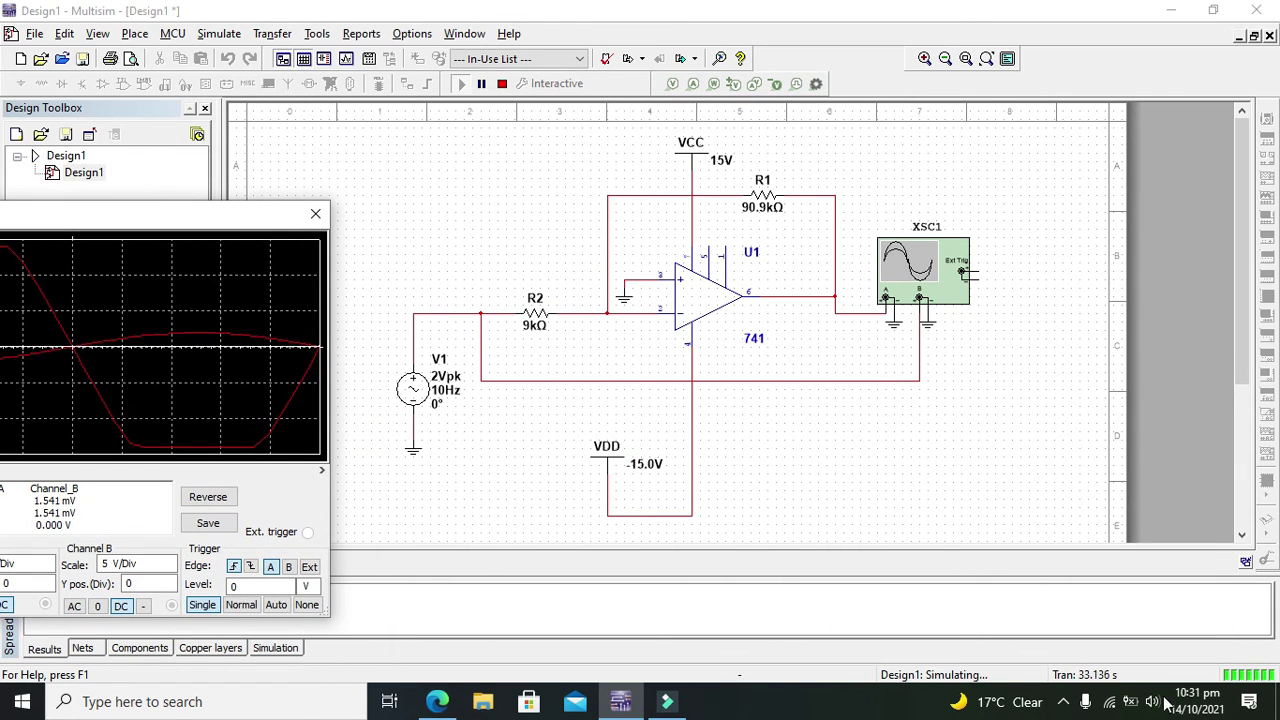